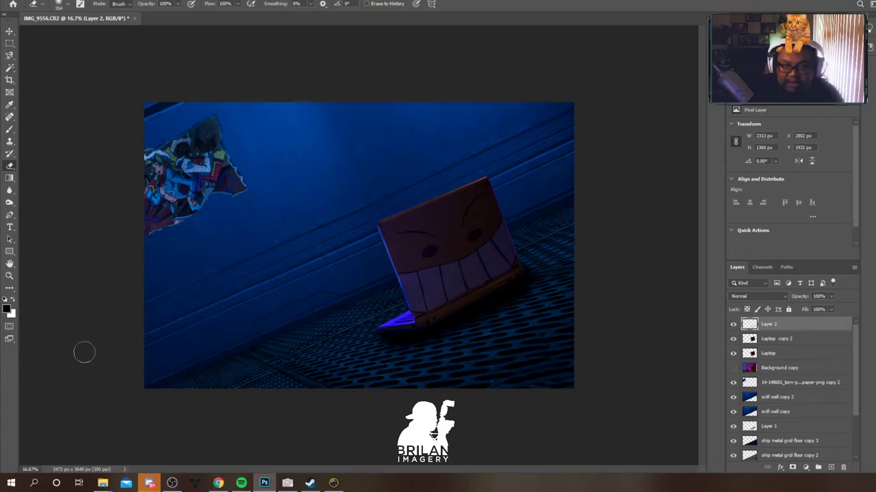
Outline the reclining figure on the Background copy layer with the Magnetic Lasso, closing the selection at the laptop's edge
key(l)
scroll(389, 265, up, 5)
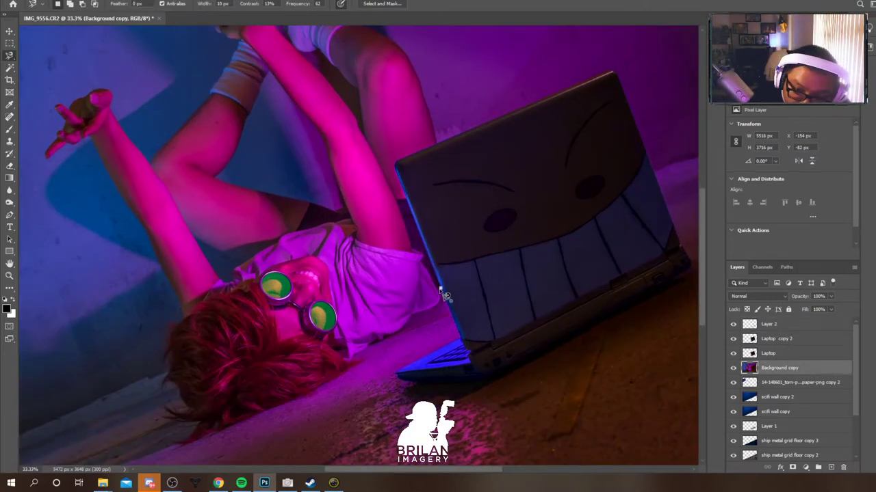
mouse_move(204, 453)
mouse_down()
mouse_move(150, 334)
mouse_move(184, 320)
mouse_up()
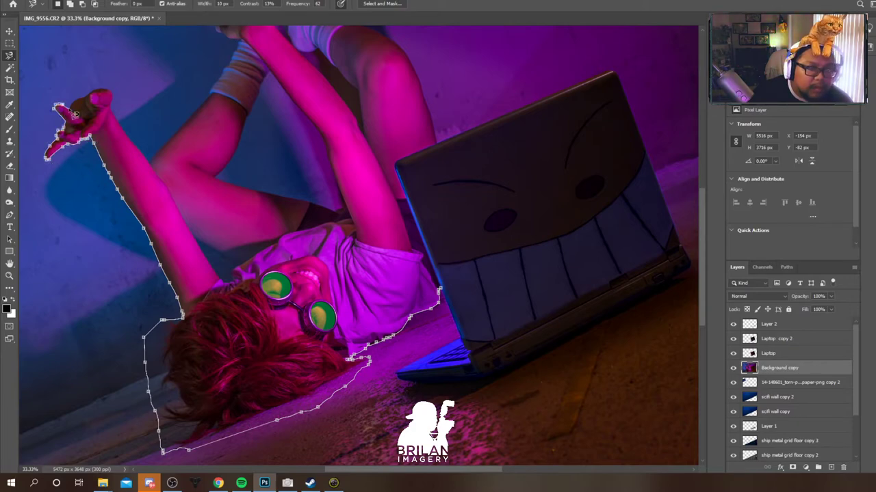
scroll(209, 93, up, 5)
mouse_move(209, 93)
mouse_down()
mouse_move(226, 39)
mouse_move(243, 59)
mouse_up()
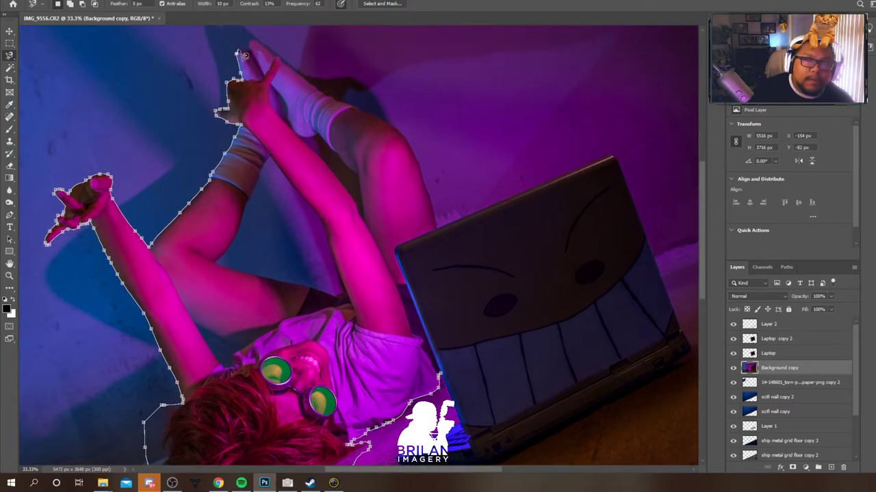
click(440, 374)
Refine the figure's selection in Select and Mask, then invert it and delete the surrounding background
click(382, 3)
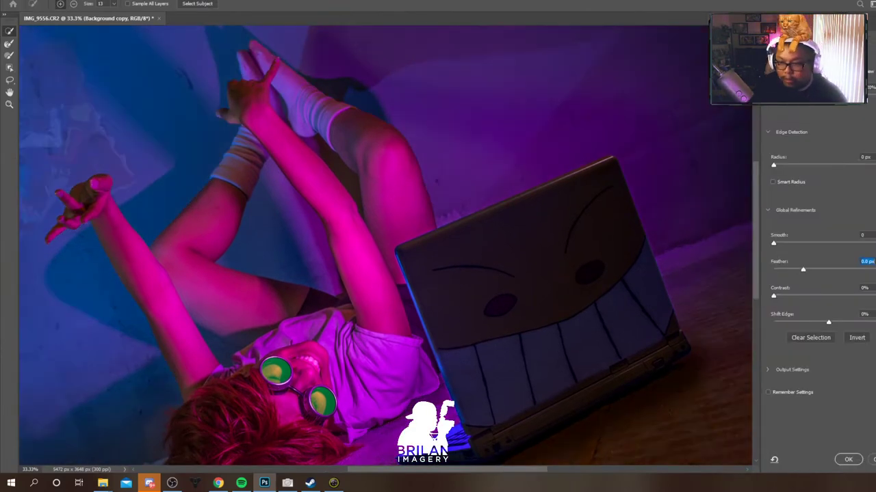
click(847, 459)
key(ctrl+shift+i)
key(Delete)
Select the patch of old background enclosed between the raised forearm and the legs, and delete it
key(e)
key(l)
click(270, 157)
double_click(329, 232)
key(Delete)
Lasso the remaining dark gap between the raised forearm and the bent leg, refine its edge, and clear the selection
click(294, 134)
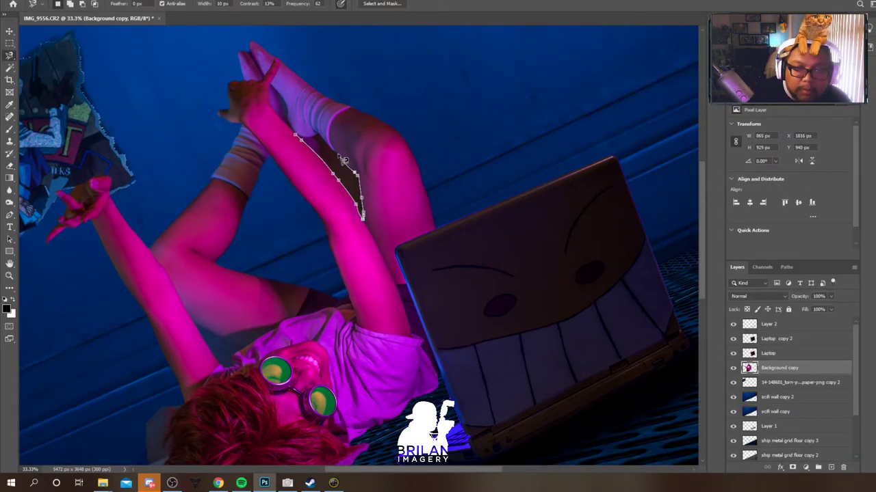
click(381, 3)
click(847, 459)
key(e)
key(l)
click(382, 4)
click(847, 459)
right_click(190, 118)
click(195, 125)
Lasso the leftover background between the thigh and the shirt's shoulder, and refine the selection in Select and Mask
key(ctrl+plus)
scroll(233, 144, down, 1)
scroll(237, 146, left, 1)
click(299, 330)
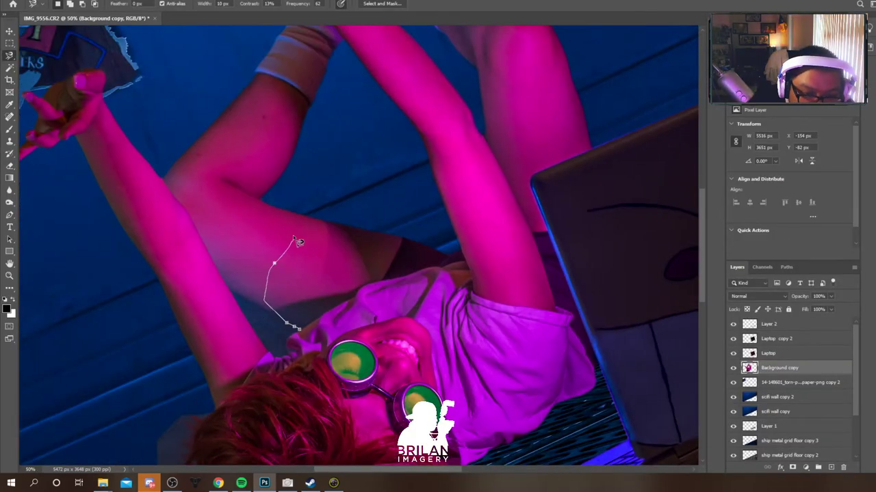
click(298, 330)
click(397, 4)
click(847, 459)
Erase the leftover background fringe along the figure's arm, hair and thigh
click(8, 165)
scroll(205, 273, down, 5)
click(9, 166)
click(66, 5)
mouse_move(201, 151)
mouse_down()
mouse_move(171, 171)
mouse_move(170, 232)
mouse_up()
key(shift+e)
key(ctrl+z)
key(shift+e)
key(shift+e)
mouse_move(173, 192)
mouse_down()
mouse_move(170, 242)
mouse_move(181, 194)
mouse_move(225, 315)
mouse_move(188, 346)
mouse_up()
drag(296, 322, 193, 354)
drag(494, 220, 305, 313)
Reduce the eraser's brush size for finer edge cleanup
click(63, 5)
drag(73, 35, 65, 34)
key(Escape)
key(ctrl+0)
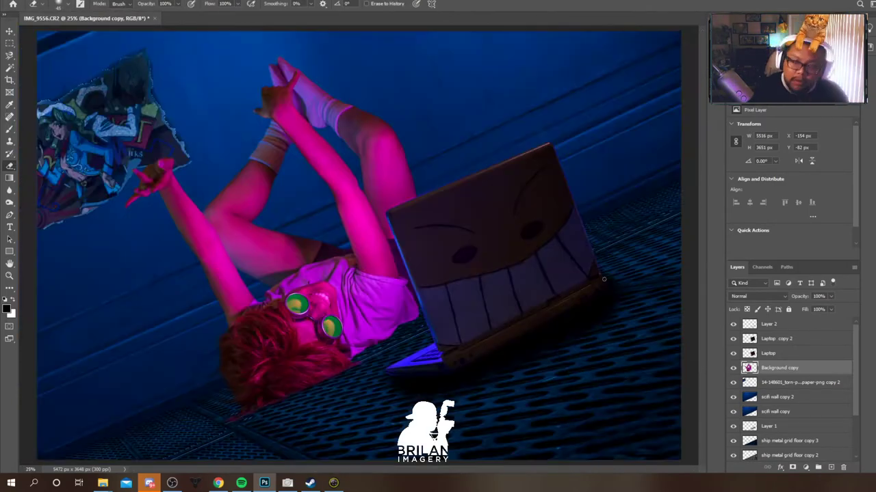
On an Ed Shadow layer above Laptop Shadow, paint a soft dark shadow on the floor beneath the hair and shoulders
click(794, 427)
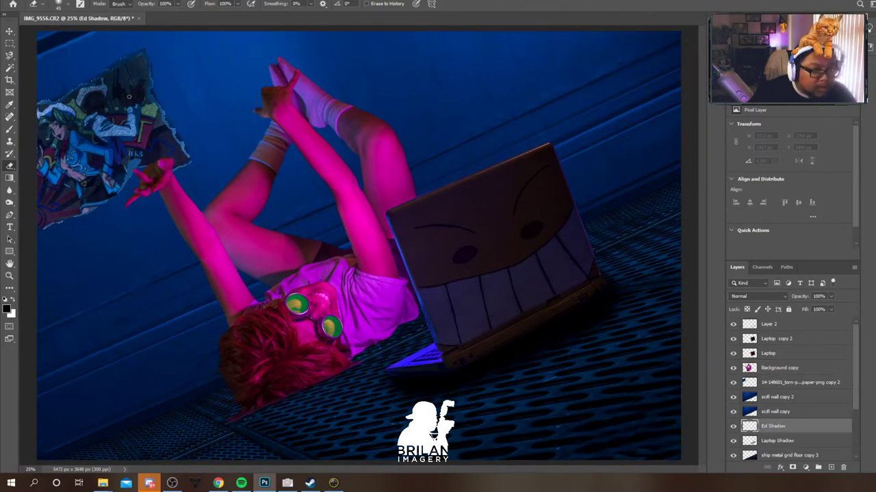
key(b)
drag(310, 385, 241, 412)
Add a layer above the cut-out figure, naming the figure's layer Ed and the added one Ed Shadow Rim
click(832, 468)
drag(774, 422, 775, 362)
double_click(780, 383)
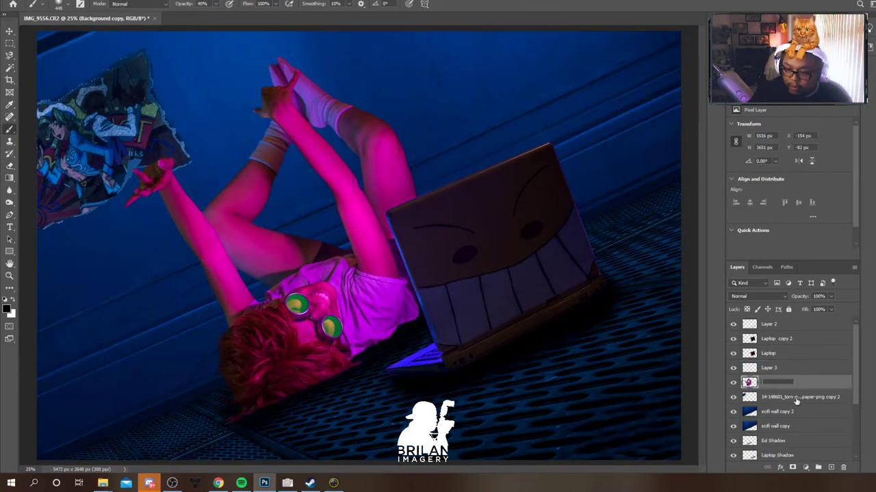
text(Ed)
key(Return)
double_click(770, 368)
text(Ed Shadow Rim)
key(Return)
Paint a dark contact shadow along the figure's lower edge on the Ed Shadow Rim layer and blur it
drag(188, 6, 247, 8)
mouse_move(408, 327)
mouse_down()
mouse_move(377, 364)
mouse_move(240, 417)
mouse_move(356, 363)
mouse_move(234, 417)
mouse_up()
key(ctrl+z)
click(69, 4)
click(127, 0)
click(270, 131)
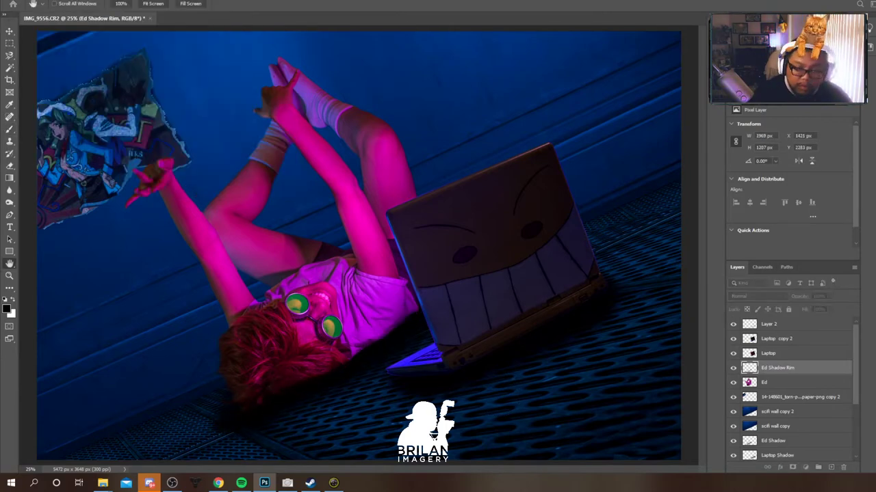
key(e)
Duplicate the Ed layer and activate the dodge and burn tools for shading the copy
click(775, 383)
key(ctrl+j)
key(o)
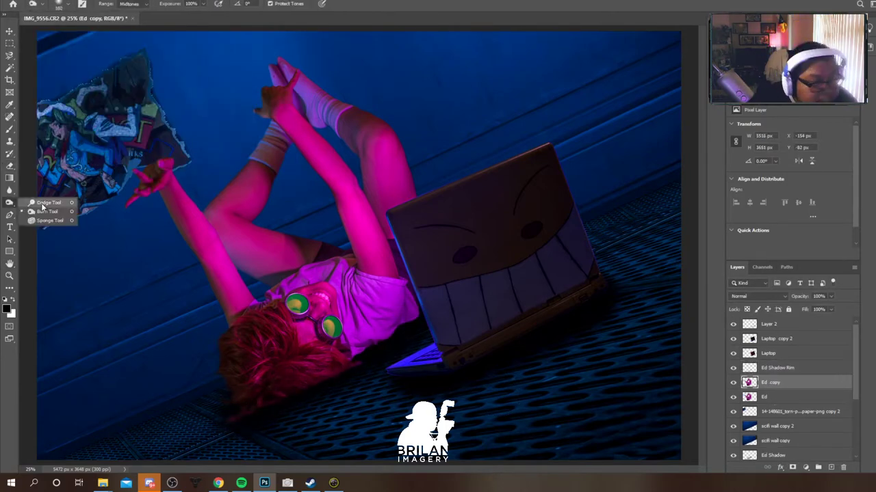
Duplicate the Ed layer beneath the original, lock its transparent pixels and fill it with a dark gradient for a Multiply shadow
key(ctrl+minus)
click(784, 397)
key(ctrl+j)
drag(783, 398, 784, 418)
click(747, 310)
click(11, 179)
Enlarge and skew the shadow copy up and to the left so it falls on the wall behind the figure
key(ctrl+t)
key(Escape)
key(ctrl+t)
drag(131, 97, 62, 74)
drag(131, 382, 104, 333)
drag(312, 85, 303, 66)
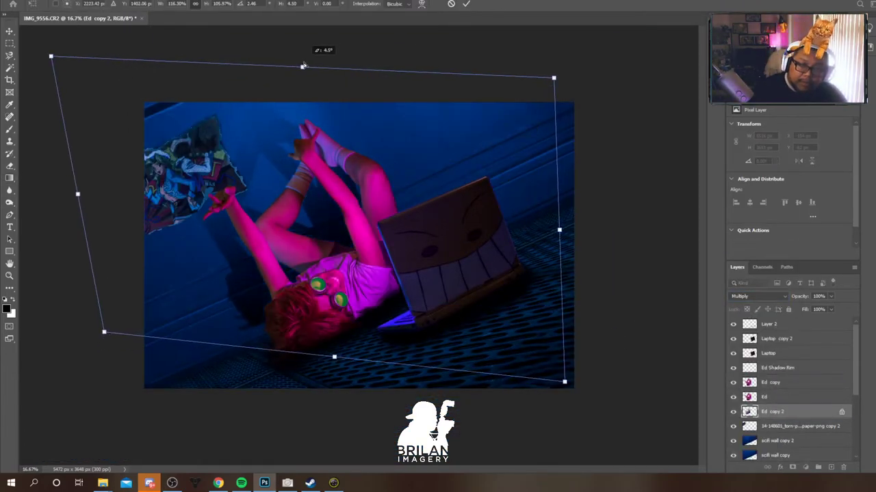
key(Return)
key(Escape)
Unlock the shadow copy's transparent pixels and blur the shadow
click(747, 310)
click(130, 1)
mouse_move(134, 96)
click(269, 131)
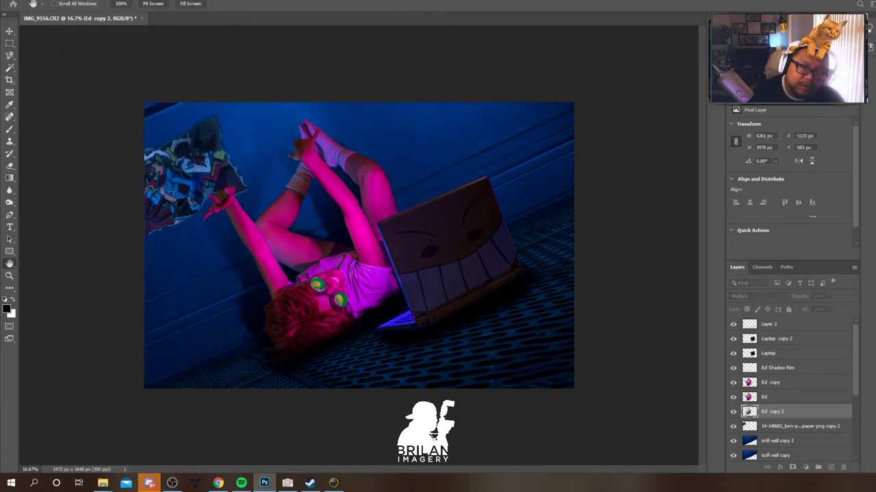
key(Return)
Duplicate the cast-shadow layer, and blur the wall and torn poster behind the figure
key(ctrl+j)
click(826, 453)
click(130, 0)
mouse_move(134, 95)
click(268, 131)
key(Return)
drag(774, 415, 808, 446)
key(ctrl+z)
click(131, 0)
click(138, 4)
Blur the lower background layer beneath the sci-fi wall layers
click(799, 412)
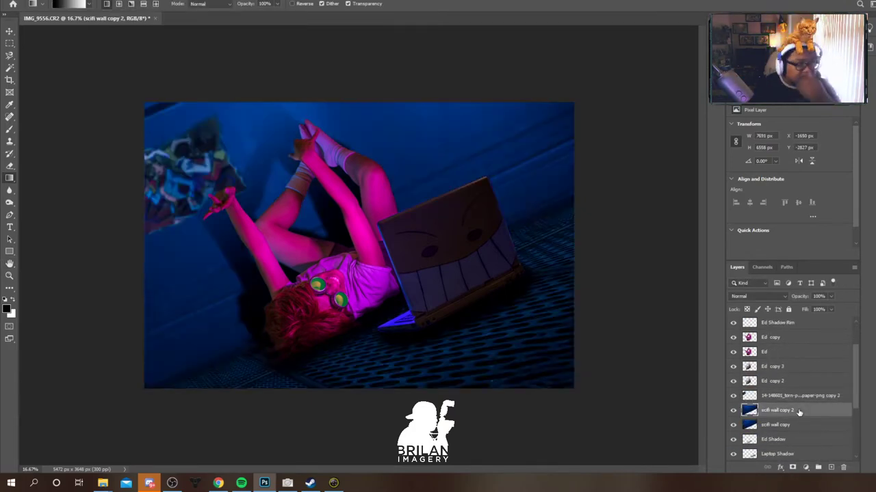
scroll(797, 418, down, 2)
click(790, 440)
click(130, 1)
click(269, 131)
key(Return)
Set the eraser's opacity to 50% for softening the blurred background layer
click(10, 167)
click(165, 4)
text(50)
click(777, 325)
scroll(786, 407, up, 1)
scroll(787, 407, up, 4)
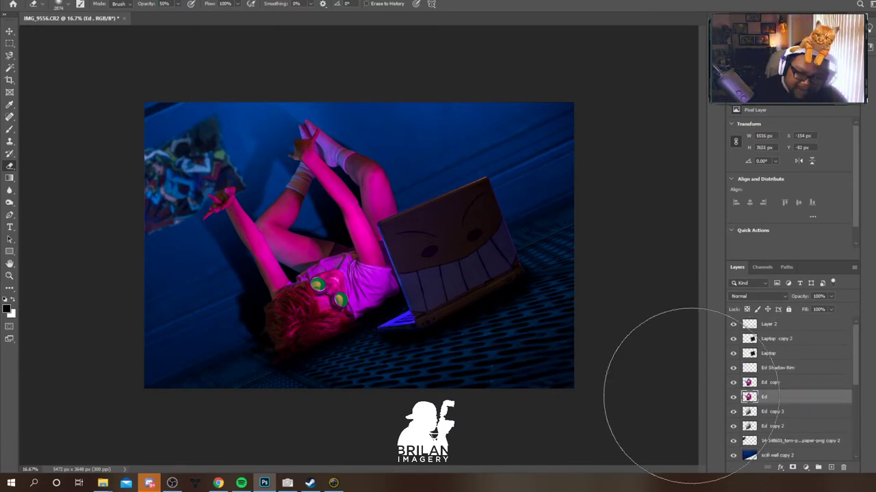
key(alt+bracketright)
drag(773, 400, 831, 468)
key(ctrl+z)
Hide Ed copy and adjust the Ed layer in Camera Raw: Tint +38, Contrast +31, Highlights -48 and Clarity +37
click(733, 383)
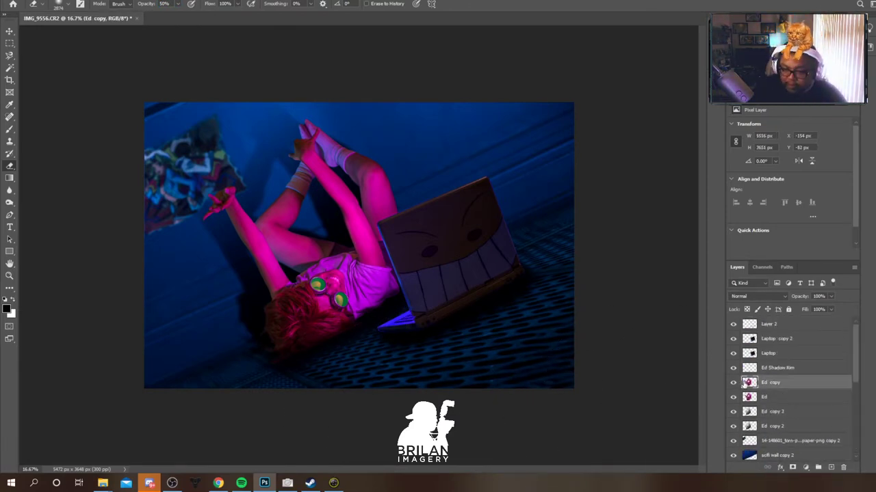
click(774, 398)
click(101, 0)
click(123, 50)
drag(616, 273, 634, 273)
drag(616, 229, 638, 230)
drag(617, 288, 589, 288)
drag(616, 369, 632, 369)
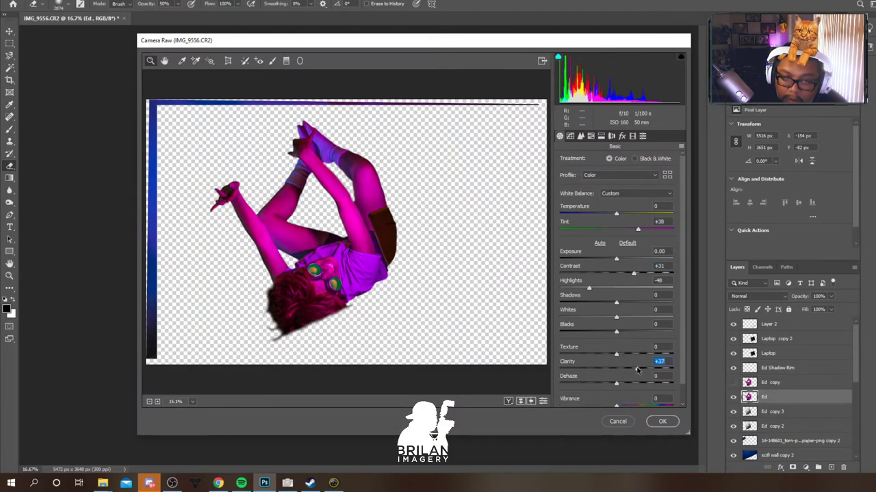
Slightly lower the exposure, raise the shadows to maximum, darken the blacks and apply the Camera Raw adjustments
drag(616, 259, 612, 259)
drag(616, 303, 673, 303)
drag(616, 332, 600, 333)
click(662, 421)
Erase over the figure on the Ed copy layer with a large brush to reveal the adjusted Ed layer
key(alt+bracketright)
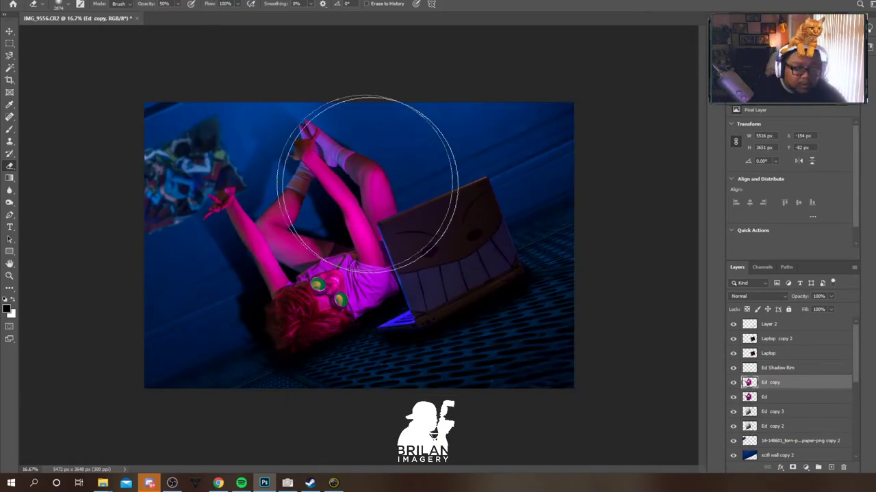
drag(292, 323, 371, 123)
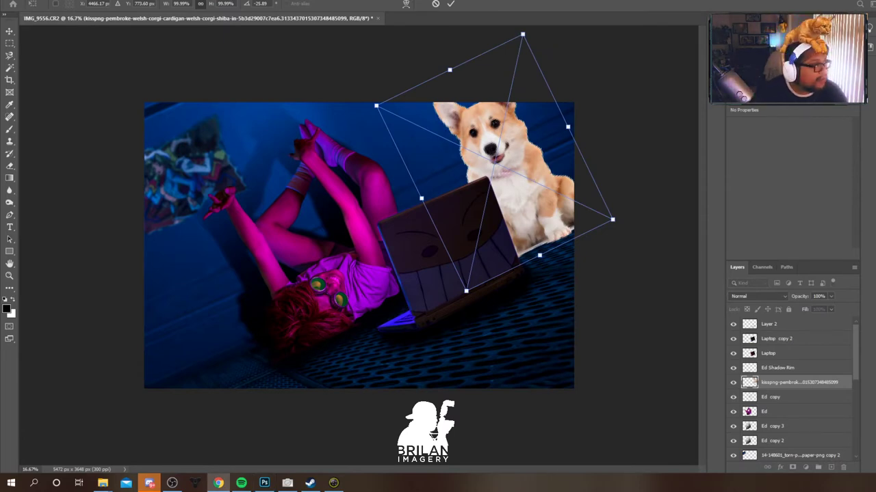
Scale and position the placed corgi image behind the laptop's upper corner, and commit the transform
drag(612, 220, 577, 202)
drag(541, 196, 554, 204)
key(Return)
key(ctrl+plus)
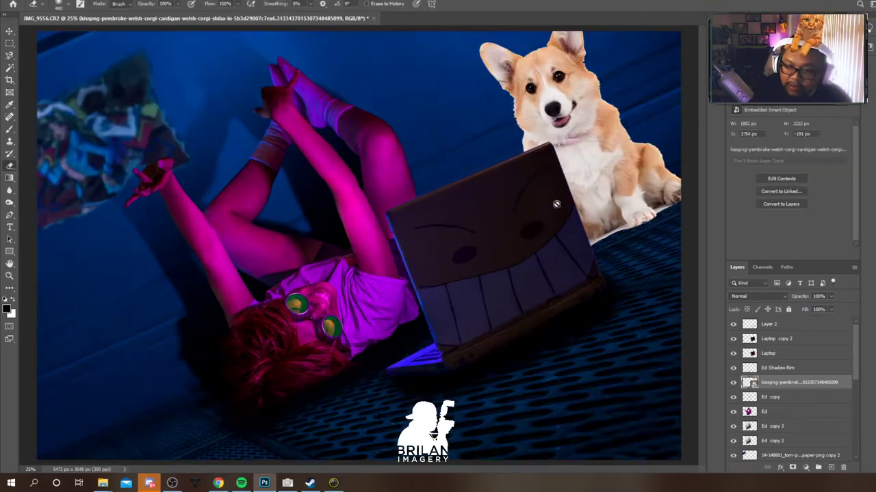
Bring the corgi layer to the front and remove the leftover background around the dog
key(ctrl+shift+bracketright)
key(w)
key(ctrl+alt+r)
key(Escape)
key(Delete)
Erase the white remnants around the corgi's paws and refine its selection edge in Select and Mask
click(10, 55)
click(10, 166)
drag(594, 244, 608, 239)
key(ctrl+alt+r)
click(848, 459)
click(10, 166)
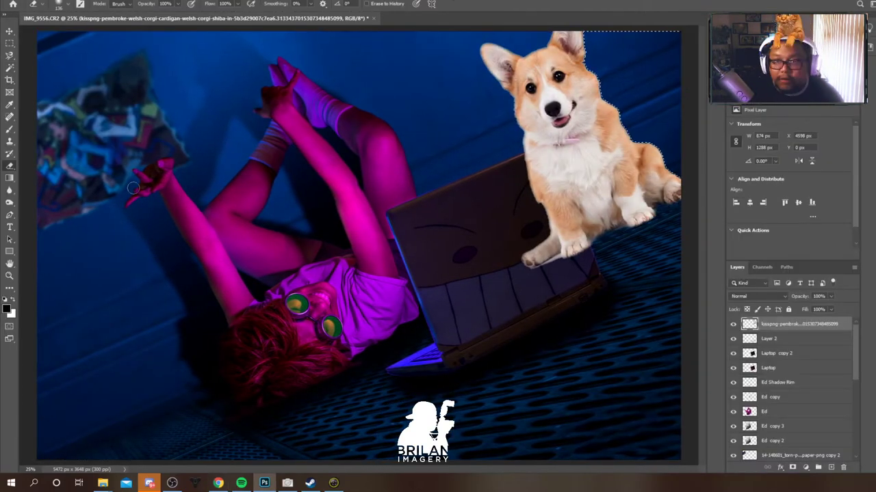
Clear the selection and move the corgi layer below the Laptop layer so the dog sits behind the laptop
click(9, 56)
right_click(274, 108)
click(296, 113)
drag(799, 325, 803, 373)
key(ctrl+minus)
click(9, 166)
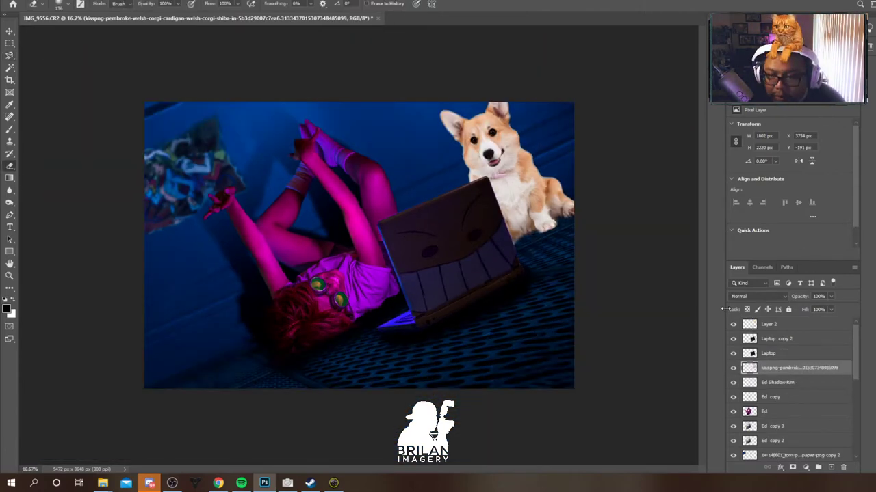
Rename the corgi layer as Ein
double_click(786, 368)
text(Ein)
key(Return)
Add a new layer beneath Ein and brush a black shadow under the dog's paws
click(831, 468)
drag(780, 369, 781, 389)
click(10, 130)
click(68, 4)
drag(528, 236, 557, 231)
key(ctrl+z)
Add another layer above Ein and try a dark brush stroke along the dog's hind paws
click(831, 468)
drag(781, 383, 780, 362)
drag(573, 225, 538, 237)
key(ctrl+z)
Duplicate the Ein layer, hide the copy as a backup and make the original active for the Burn tool
click(781, 383)
key(ctrl+j)
click(10, 203)
click(734, 382)
click(780, 397)
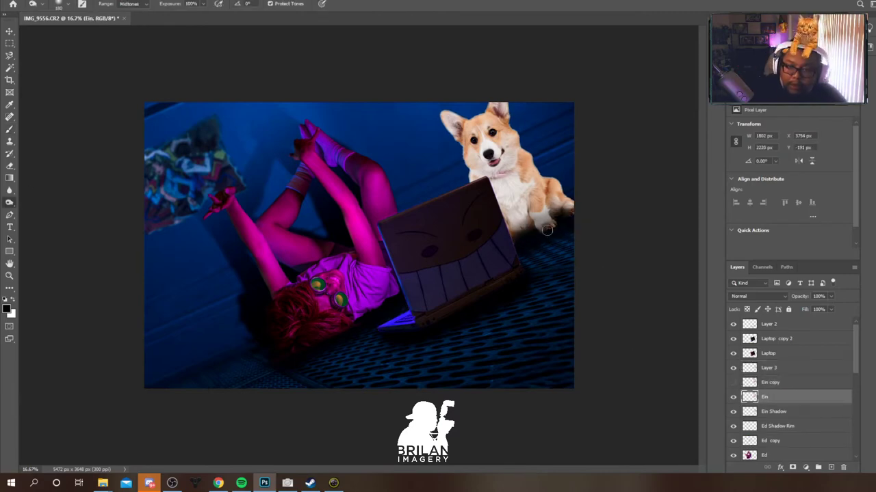
Duplicate Ein and grade it in Camera Raw: Temperature -41, Tint +40, Exposure -1.65, Contrast +29, with reduced Highlights
key(ctrl+j)
click(137, 1)
click(171, 44)
drag(616, 214, 596, 214)
drag(616, 259, 598, 259)
drag(616, 229, 632, 229)
drag(616, 274, 632, 274)
drag(616, 288, 589, 288)
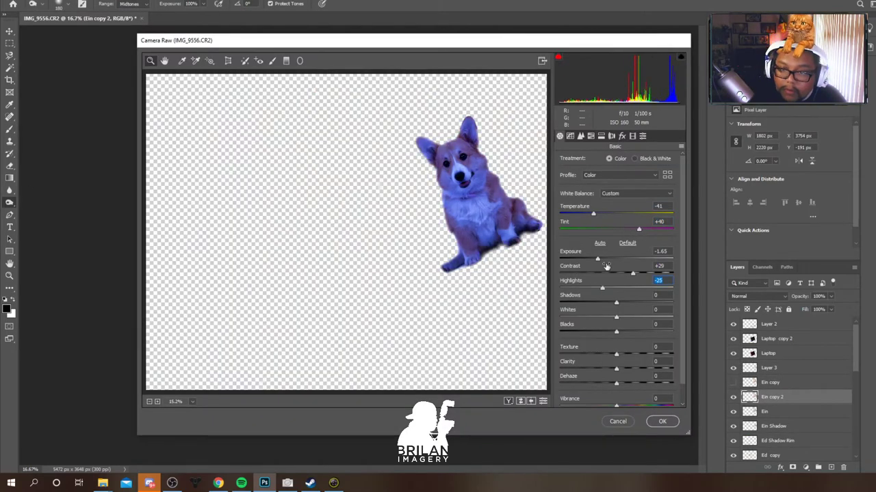
click(662, 422)
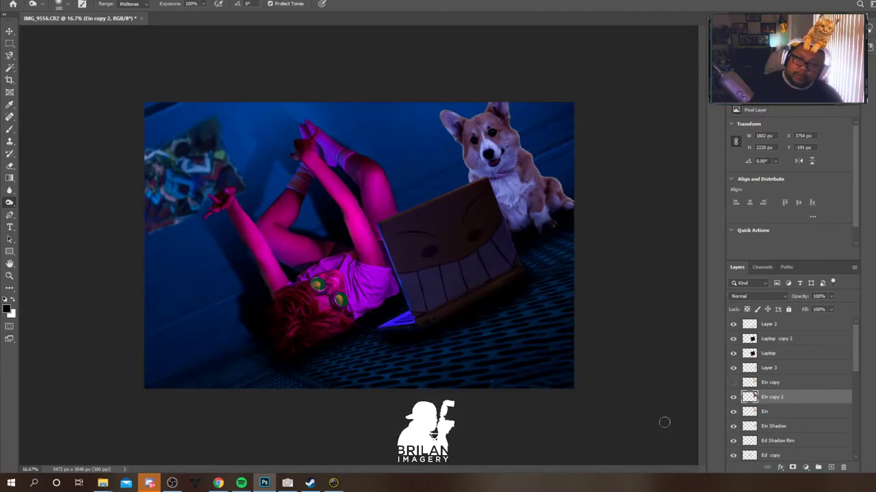
Duplicate the graded corgi layer, blending the copy in Multiply mode at 30% opacity
key(ctrl+j)
click(759, 296)
click(762, 276)
drag(799, 296, 734, 297)
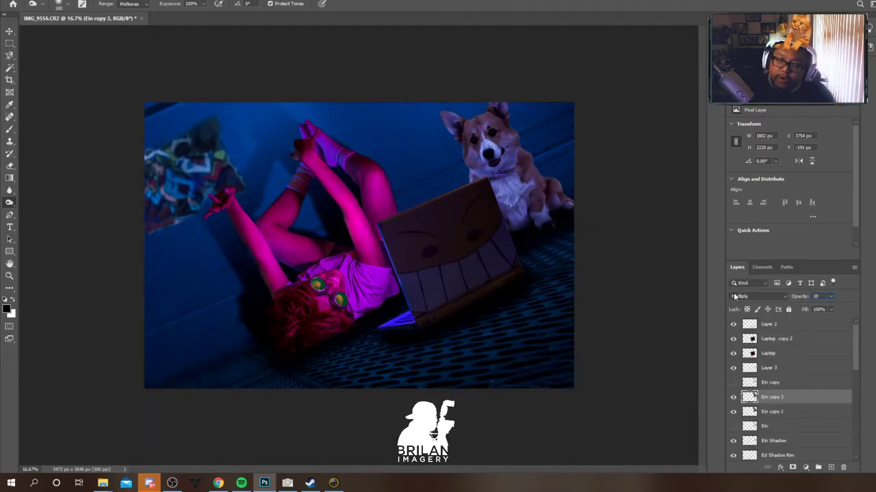
Add a new layer above Layer 3 and sample purple from the scene as the brush colour
click(768, 369)
click(830, 468)
key(i)
drag(405, 320, 377, 284)
click(11, 131)
drag(347, 216, 559, 200)
key(ctrl+z)
key(ctrl+z)
Outline a wide area around the figure, the laptop and the dog with the Polygonal Lasso
right_click(10, 55)
click(52, 65)
click(526, 271)
click(576, 207)
click(568, 172)
click(502, 136)
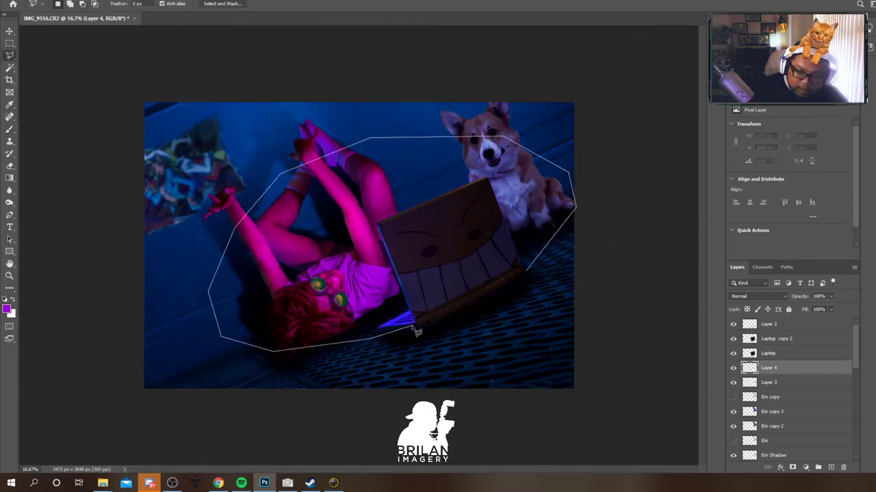
click(409, 332)
click(526, 270)
Feather the lasso selection by 200 px in Select and Mask
click(223, 4)
click(781, 262)
text(200)
click(848, 459)
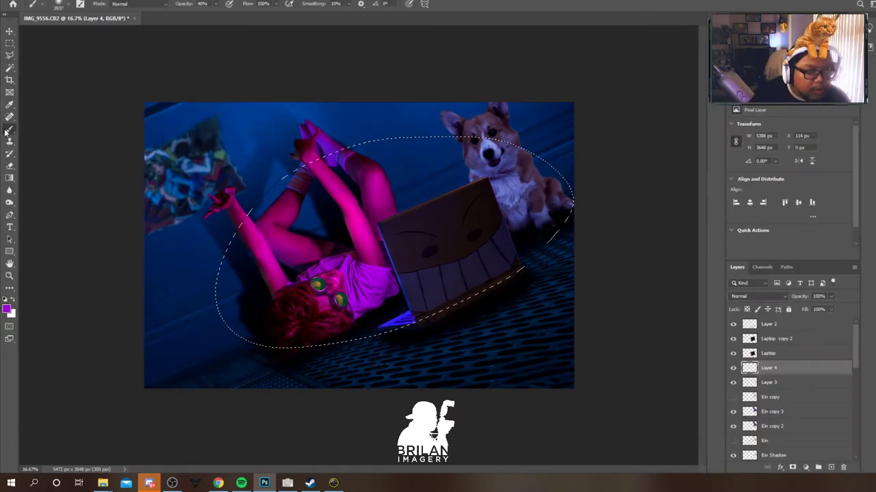
Paint a soft purple glow across the figure and dog inside the feathered selection, and deselect
click(10, 130)
drag(308, 294, 582, 166)
click(10, 55)
right_click(297, 145)
click(308, 152)
Duplicate the figure's Multiply shadow layer and the Ein Shadow layer to deepen the shadows
scroll(782, 396, down, 7)
click(773, 413)
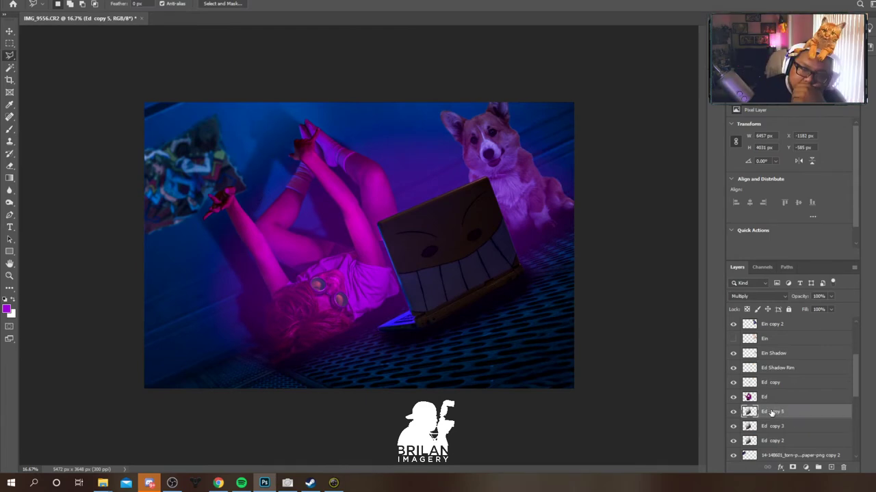
click(746, 354)
key(ctrl+j)
Duplicate the Multiply corgi layer to darken the dog, and compare the copies by toggling their visibility
scroll(735, 383, up, 3)
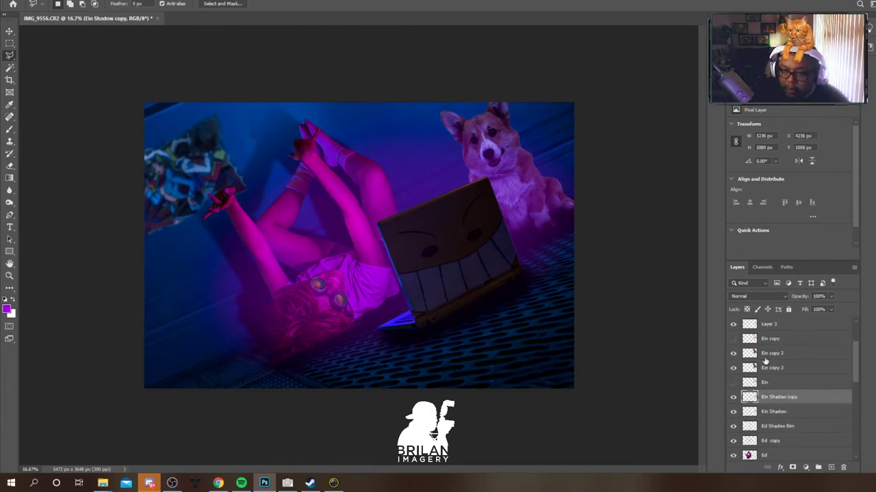
click(763, 355)
key(ctrl+j)
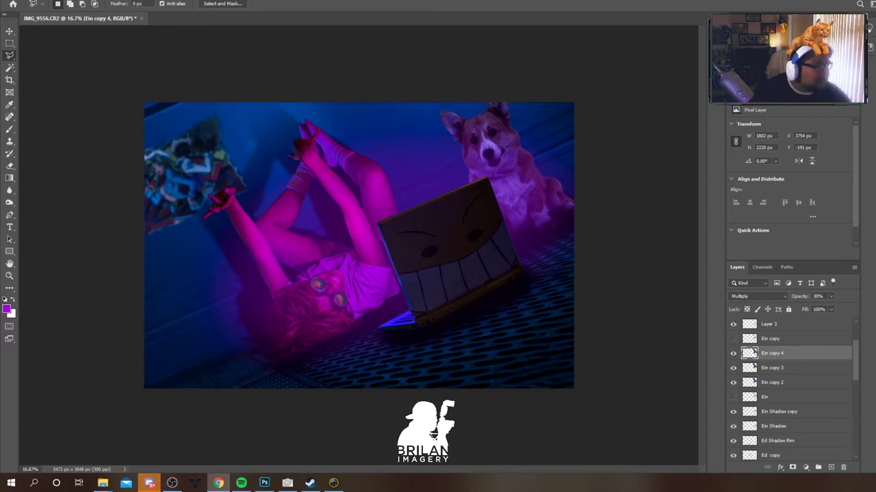
click(733, 369)
click(733, 369)
click(733, 355)
click(734, 355)
Duplicate the Ein copy 4 layer, lock its transparent pixels and choose the Gradient tool
key(ctrl+j)
drag(769, 357, 738, 353)
click(747, 310)
click(9, 177)
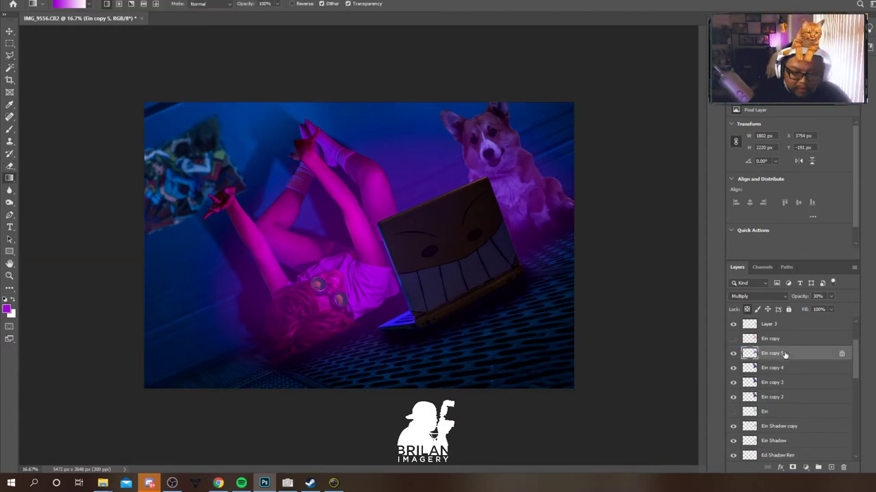
Fill the transparency-locked corgi duplicate with a purple gradient running diagonally across the dog, in Multiply mode
drag(770, 396, 768, 348)
click(733, 353)
click(747, 310)
drag(478, 150, 550, 264)
click(757, 296)
click(740, 273)
Shift the corgi silhouette sideways onto the wall and place its layer beneath the other corgi layers
key(ctrl+t)
drag(490, 212, 515, 208)
key(Return)
drag(767, 353, 776, 402)
Duplicate the corgi layer's silhouette in Multiply mode and toggle visibility to compare the cast shadow
key(ctrl+j)
right_click(774, 411)
click(757, 296)
click(742, 273)
click(243, 141)
key(Return)
click(734, 367)
click(734, 367)
Merge the stacked corgi copies into one layer and refine its edge in Select and Mask
click(780, 353)
shift+click(784, 382)
key(ctrl+e)
key(w)
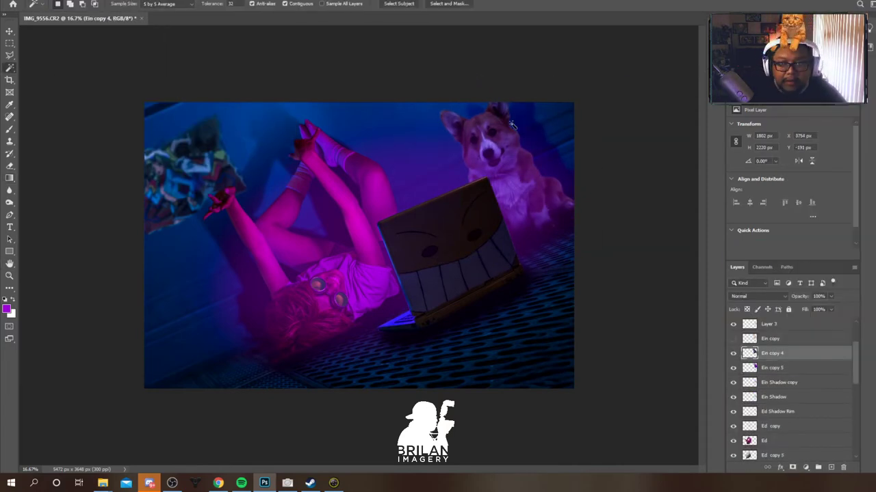
click(448, 4)
key(Return)
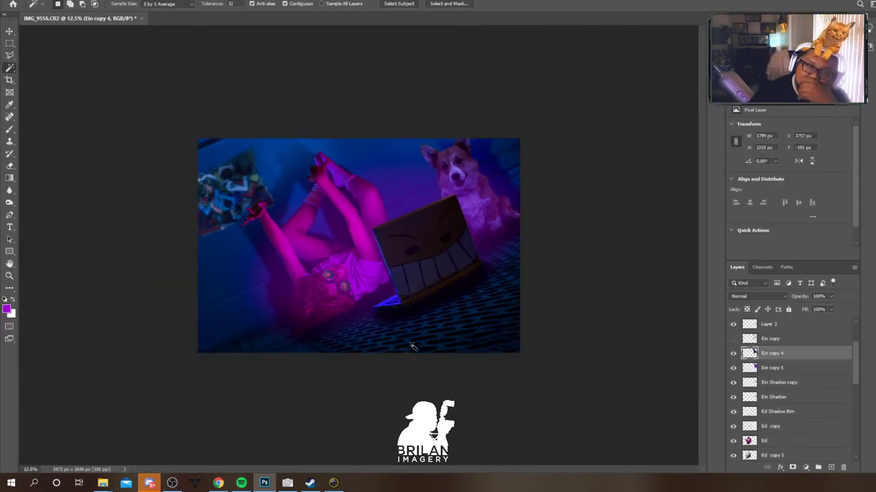
Compare the scene with and without the purple glow on Layer 4, and select that layer for the Eraser
scroll(775, 373, up, 3)
click(734, 370)
click(734, 370)
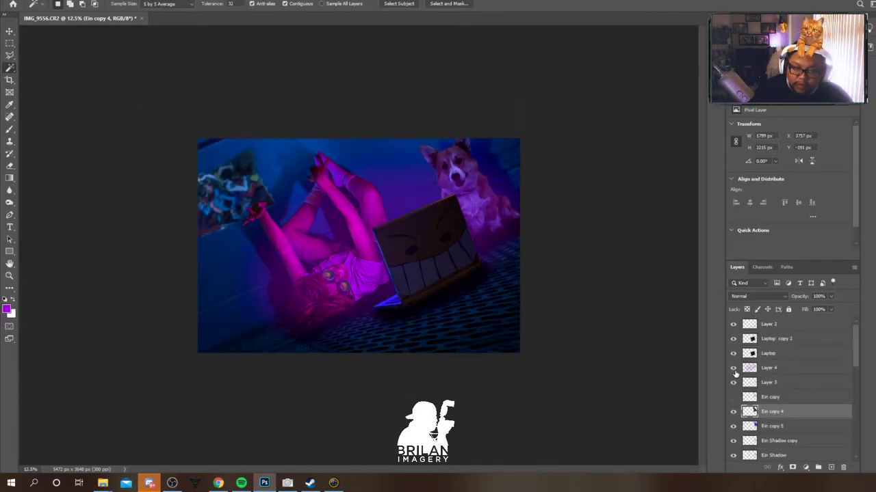
click(760, 368)
key(ctrl+plus)
key(e)
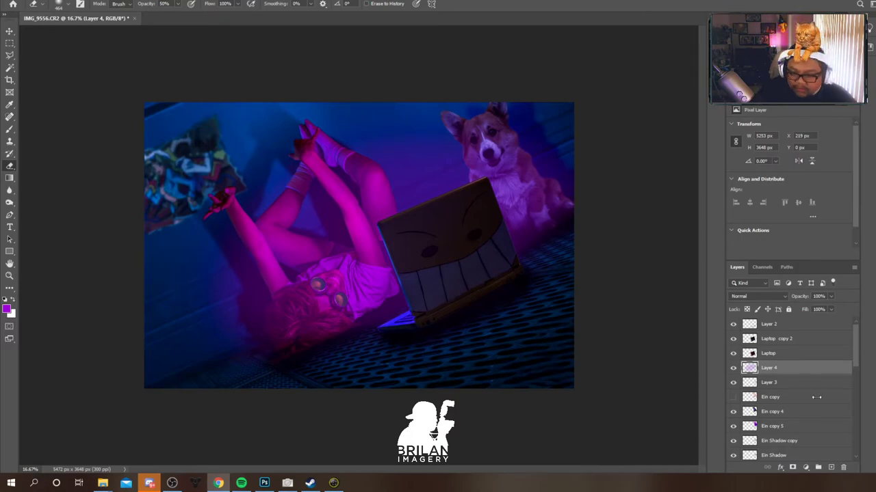
Place the high_quality_lens_flares image from the file folder as a new top layer
mouse_move(103, 483)
click(251, 438)
scroll(535, 346, down, 10)
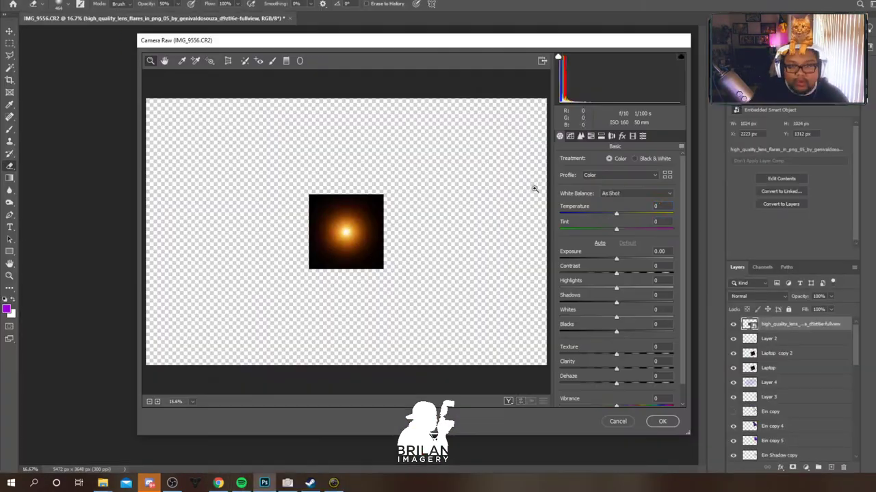
Recolour the orange lens flare in Camera Raw with a much cooler temperature, slightly higher tint and lower exposure
drag(616, 214, 560, 214)
drag(616, 229, 623, 230)
drag(616, 259, 608, 259)
click(662, 422)
Set the lens flare layer to Screen mode and erase around its glow with the Eraser at 100% opacity
click(757, 296)
key(ctrl+plus)
key(ctrl+plus)
click(439, 176)
key(0)
drag(431, 205, 445, 286)
Duplicate the lens flare, scale the copy down and position it over the figure's upper goggle lens
key(ctrl+j)
key(ctrl+t)
drag(434, 169, 357, 245)
drag(318, 285, 274, 326)
drag(229, 378, 224, 371)
key(Return)
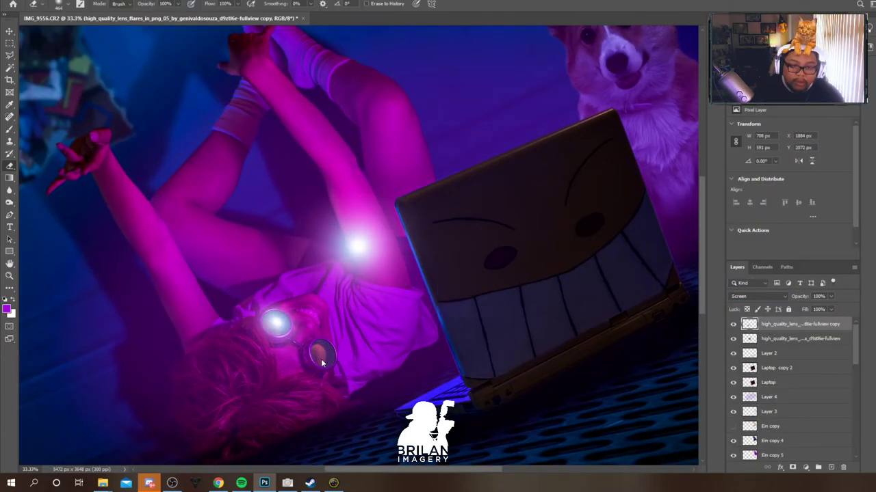
Duplicate the small flare and position the copy over the figure's other goggle lens
key(ctrl+j)
key(ctrl+t)
drag(321, 359, 364, 395)
key(Return)
key(ctrl+minus)
key(ctrl+minus)
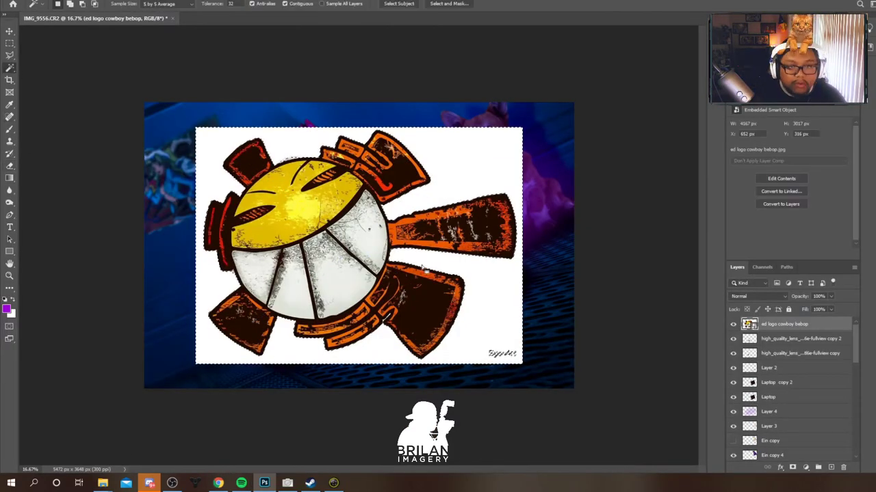
Remove the white background of the ed logo cowboy bebop image, then rotate, scale and move it onto the upper wall
click(450, 175)
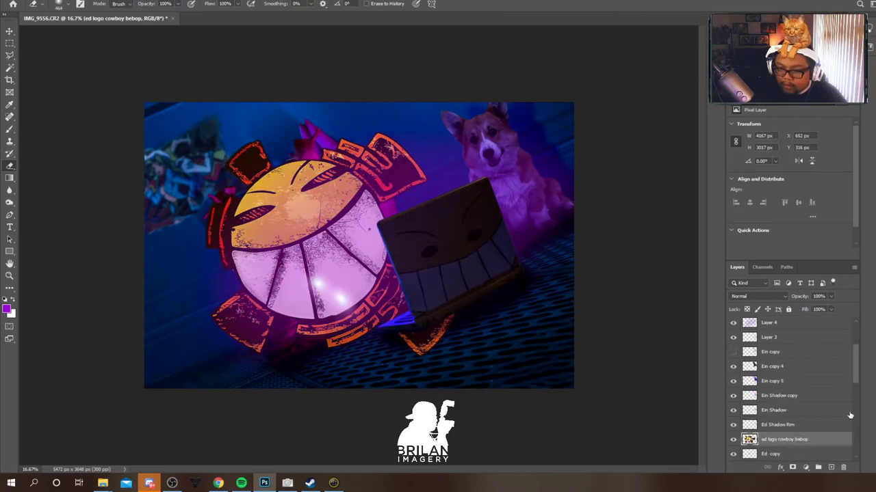
key(ctrl+t)
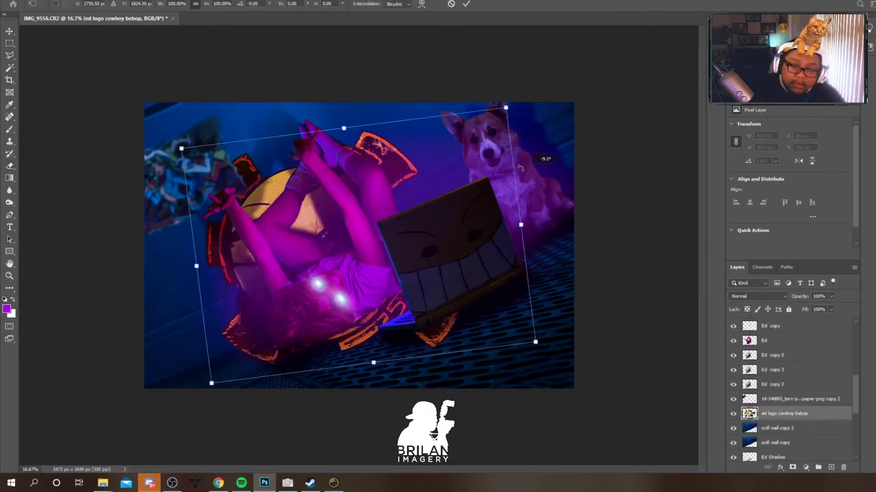
drag(356, 383, 578, 74)
key(Return)
Blend the logo into the wall with Soft Light mode and apply a blur filter to it
click(758, 297)
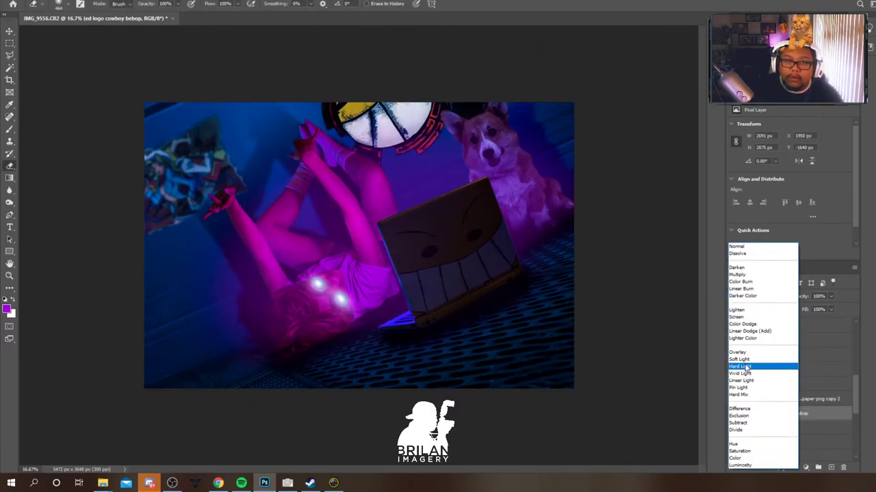
click(740, 360)
click(128, 1)
mouse_move(134, 93)
click(270, 131)
key(Return)
Save the composite as a PSD document under an ED Cowboy Bebop file name
key(alt+Tab)
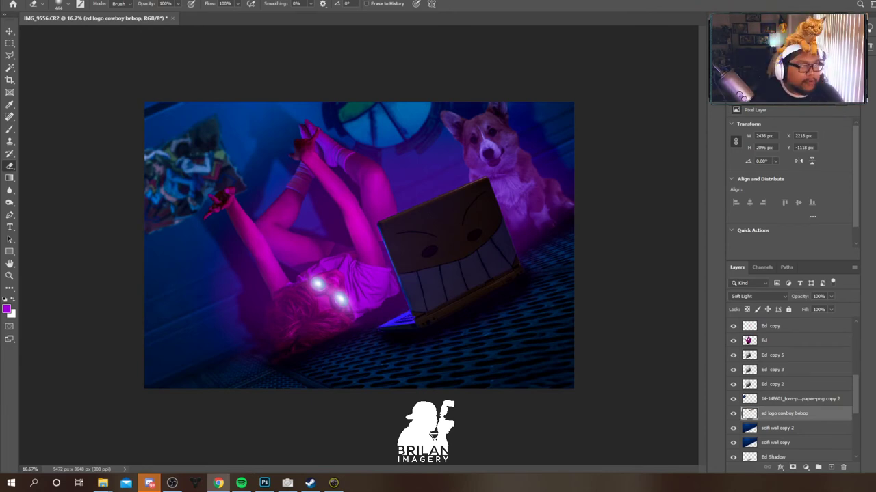
click(20, 1)
click(41, 102)
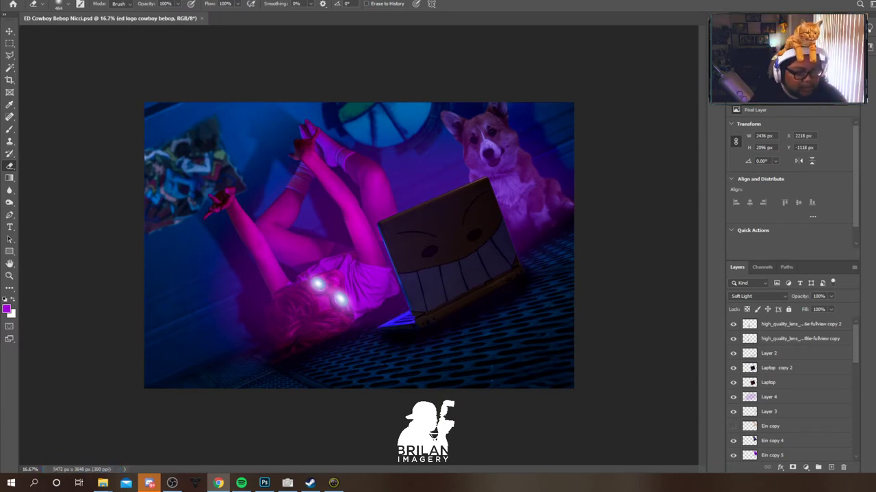
click(308, 485)
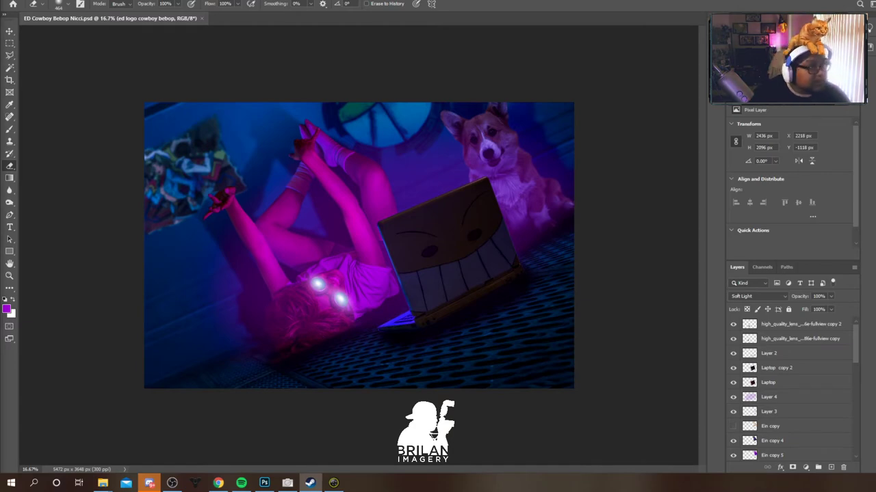
Place the spaceship control panel image into the composite and scale it down over the corridor scene
click(102, 483)
scroll(547, 380, up, 3)
scroll(557, 390, down, 10)
scroll(494, 393, down, 15)
drag(371, 425, 472, 410)
drag(506, 332, 103, 301)
drag(152, 252, 337, 296)
key(Return)
Move the control panel layer to the top of the stack and transform it to stand beside the figure's head
drag(786, 413, 797, 319)
key(ctrl+t)
drag(414, 183, 383, 148)
drag(211, 391, 248, 322)
drag(130, 346, 164, 313)
key(Return)
Refine a selection of the control panel with Select and Mask to clean up its edges, then deselect
click(10, 55)
click(222, 5)
click(846, 460)
right_click(425, 121)
click(452, 134)
right_click(323, 169)
click(344, 174)
Duplicate the control panel in Screen mode, then apply a filter to the original panel layer and adjust its opacity
key(ctrl+j)
key(shift+alt+s)
key(6)
key(Return)
click(787, 338)
click(128, 0)
click(483, 183)
mouse_move(805, 309)
mouse_down()
mouse_move(784, 308)
mouse_move(799, 310)
mouse_up()
drag(799, 297, 706, 280)
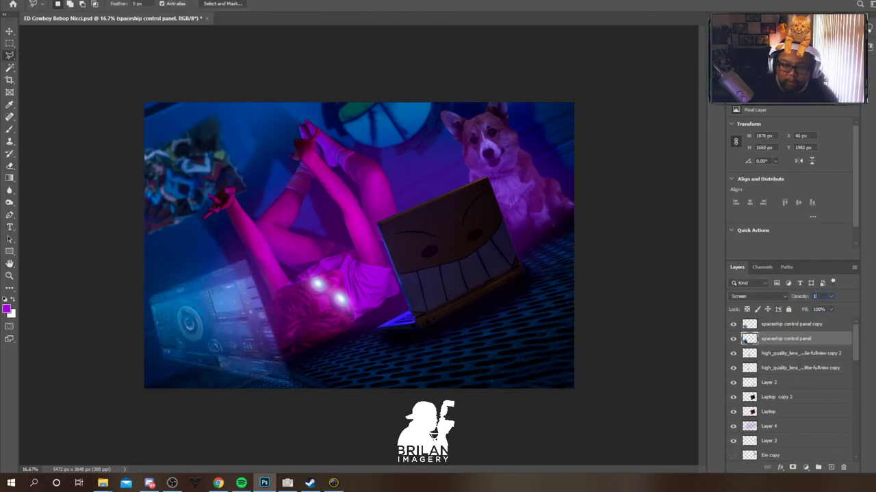
Duplicate the control panel copy twice more and set the original panel layer to 75% opacity and 80% fill
click(806, 325)
key(ctrl+j)
key(ctrl+j)
click(811, 353)
drag(805, 310, 793, 313)
key(alt+bracketleft)
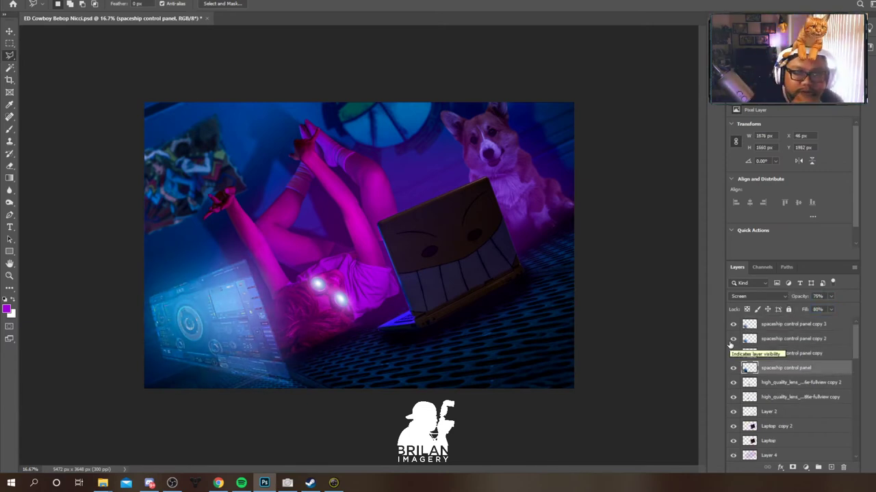
Hide all control panel and lens flare layers, select Layer 2 and save the document
drag(733, 323, 733, 396)
click(759, 411)
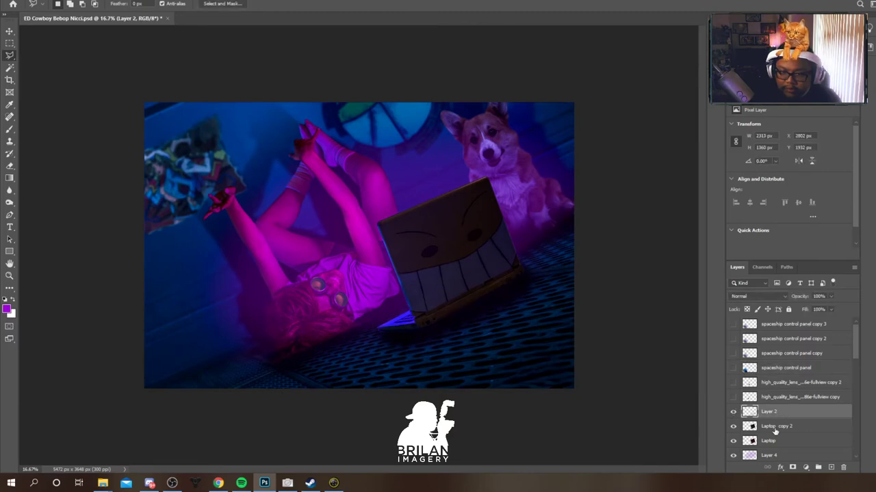
scroll(735, 424, down, 1)
key(ctrl+s)
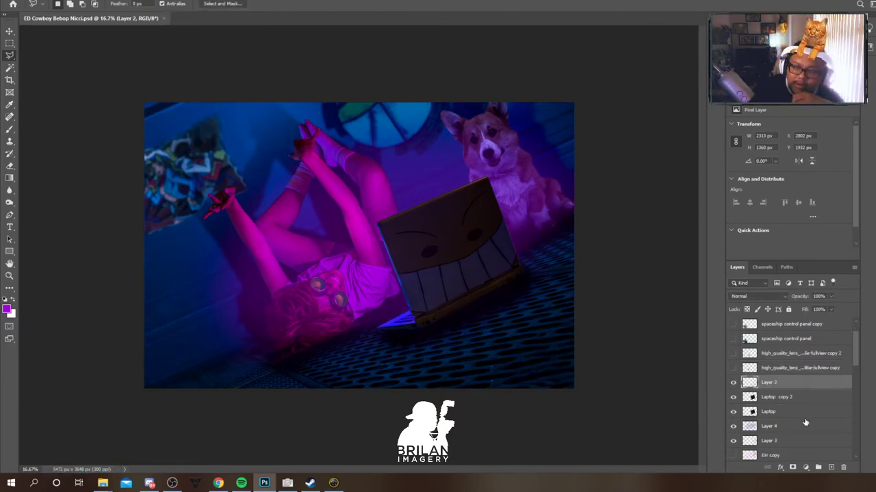
right_click(776, 383)
click(800, 277)
key(Return)
key(ctrl+z)
Flatten the image and discard its hidden layers
right_click(773, 381)
click(801, 277)
key(Return)
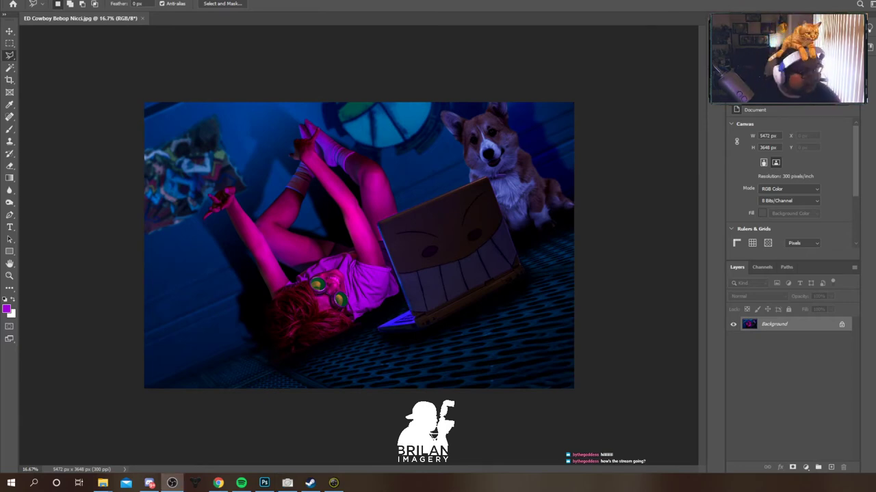
Rotate the canvas upside down in two 90° turns, then rotate it 180° back
click(51, 1)
mouse_move(71, 76)
click(169, 86)
click(51, 1)
click(169, 86)
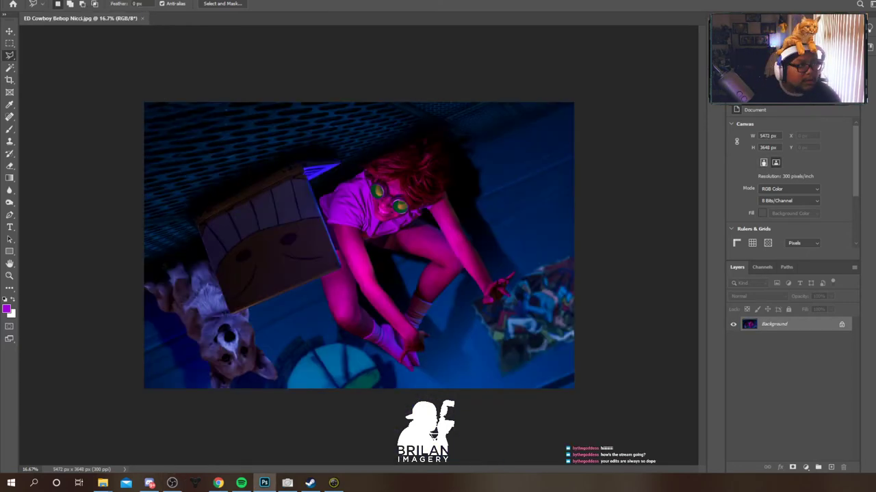
click(52, 1)
click(185, 79)
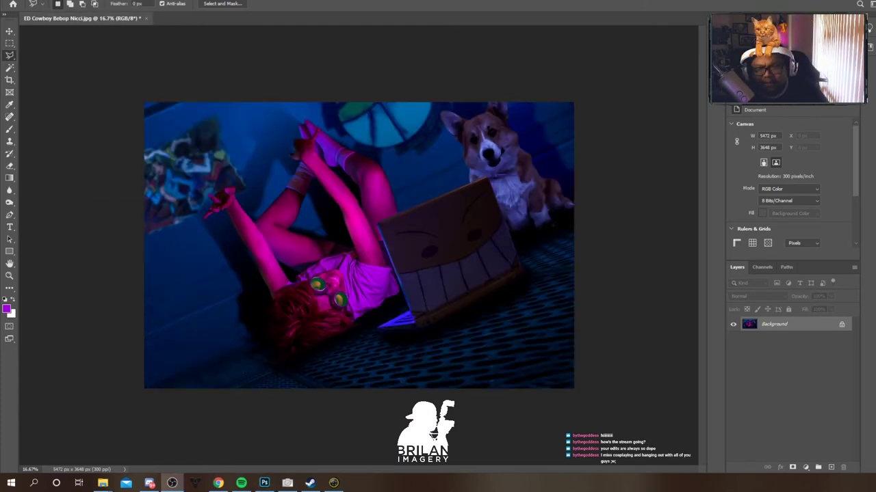
key(alt+Tab)
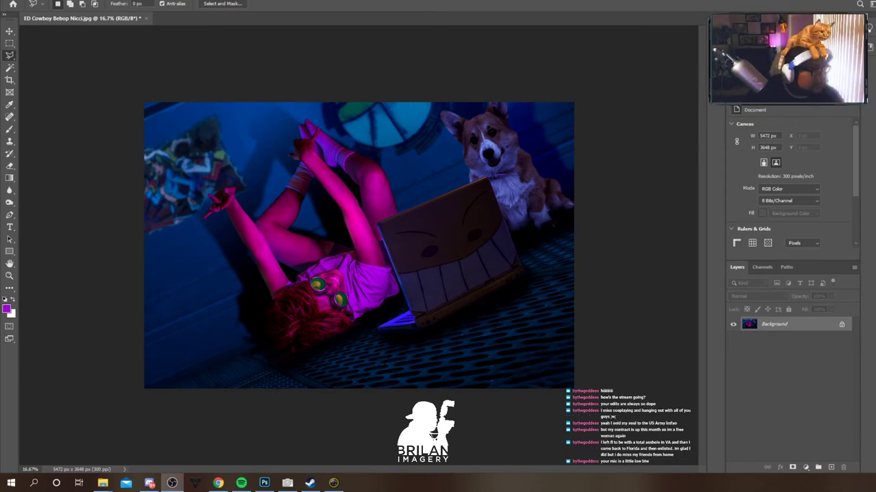
key(alt+Tab)
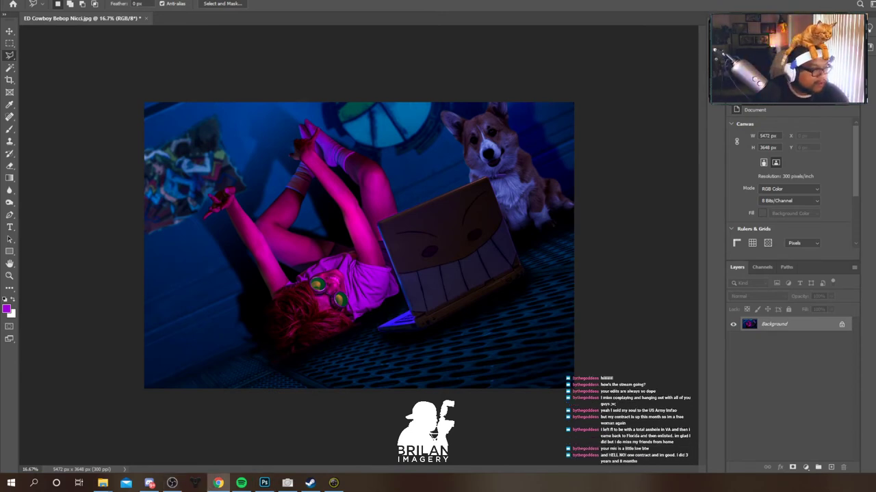
key(alt+Tab)
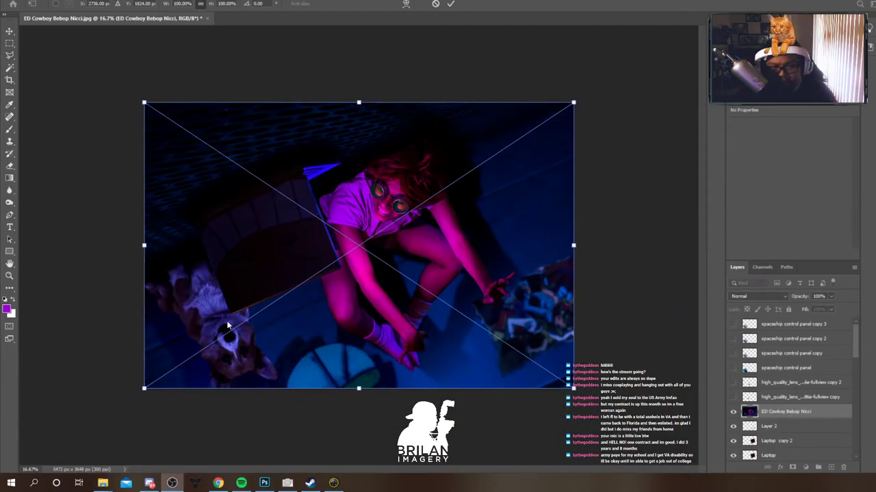
Place the ED Cowboy Bebop Nicci image as a layer and move the purple haze of Layer 4 above it
key(Return)
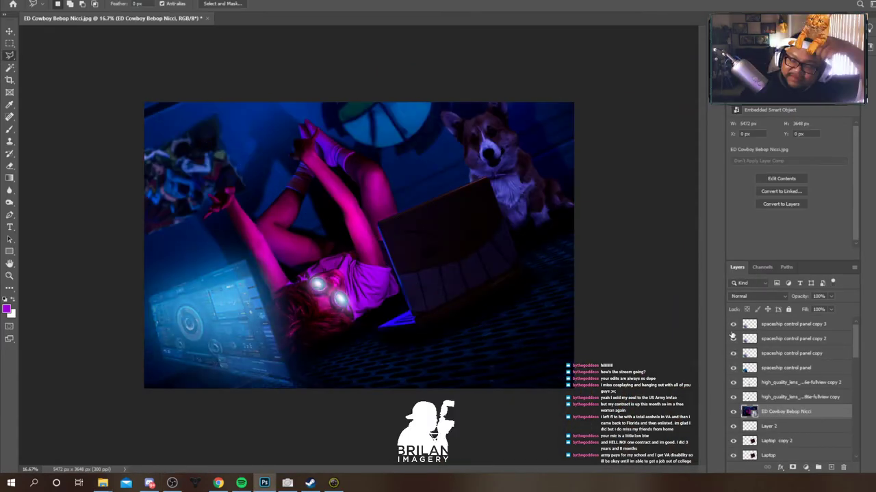
scroll(779, 380, down, 1)
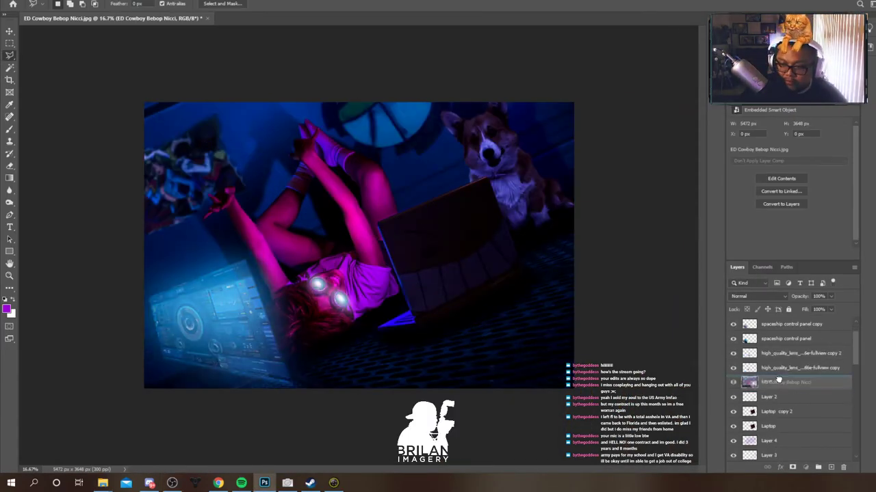
drag(778, 380, 779, 379)
click(793, 422)
key(w)
click(781, 383)
key(ctrl+shift+i)
key(Delete)
key(ctrl+d)
key(l)
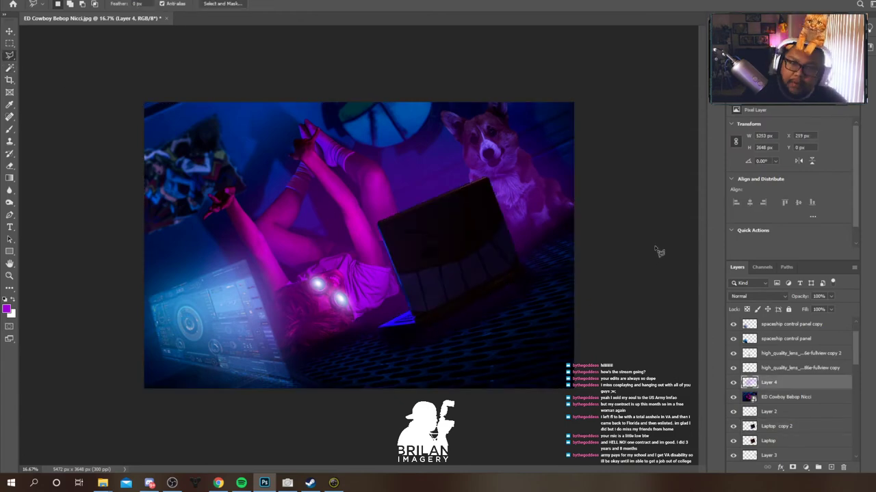
Duplicate the purple haze on Layer 4 and apply a blur filter to the copy
click(734, 383)
click(734, 384)
key(ctrl+j)
click(129, 1)
click(274, 140)
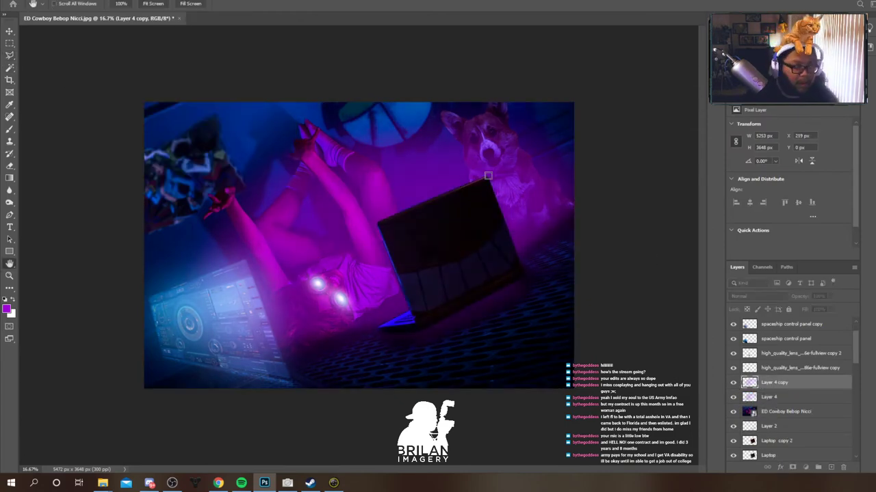
key(Return)
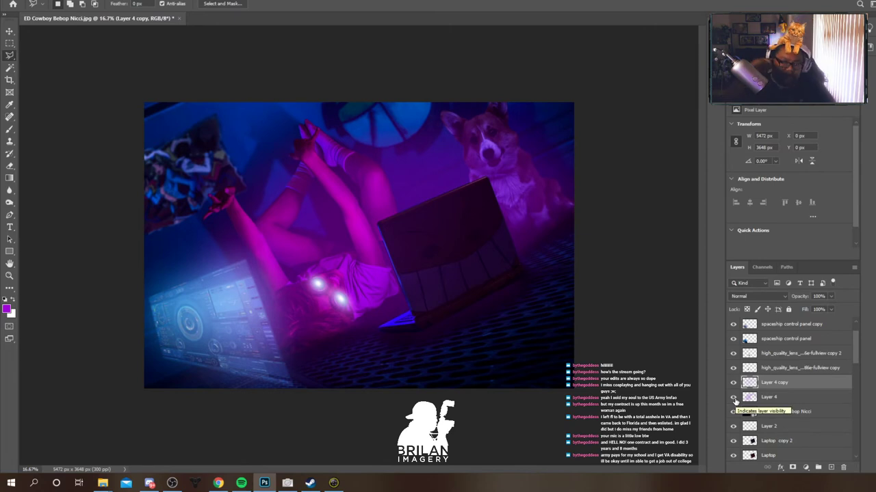
Hide the four spaceship control panel layers
scroll(736, 402, up, 1)
click(743, 329)
drag(734, 324, 734, 368)
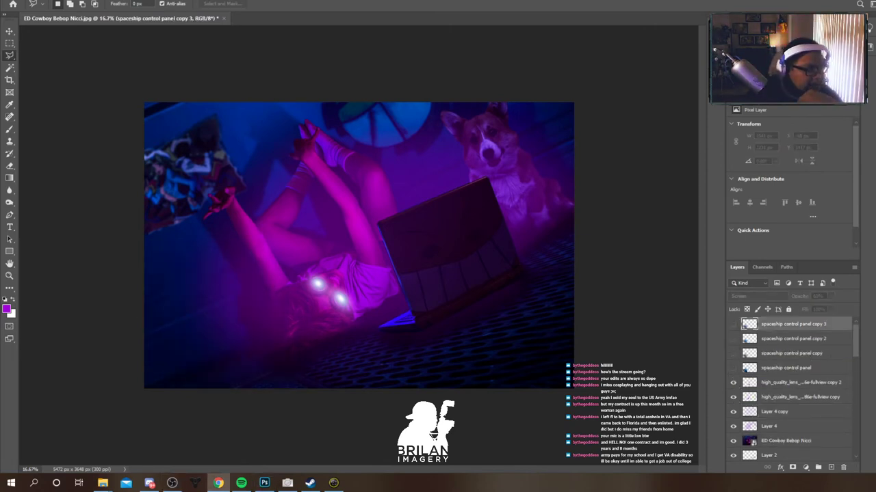
Place the Dust particles image over the composite in Screen mode at 30% opacity, filtered with Camera Raw and Gaussian Blur
click(103, 483)
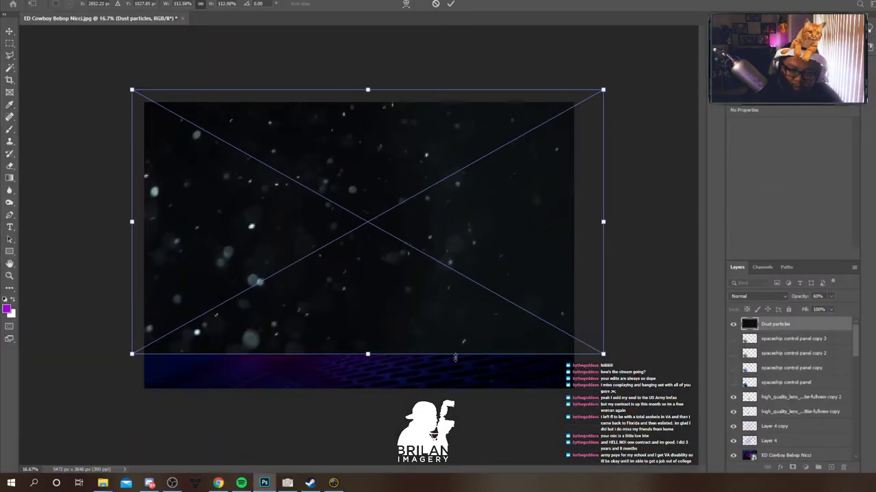
key(Return)
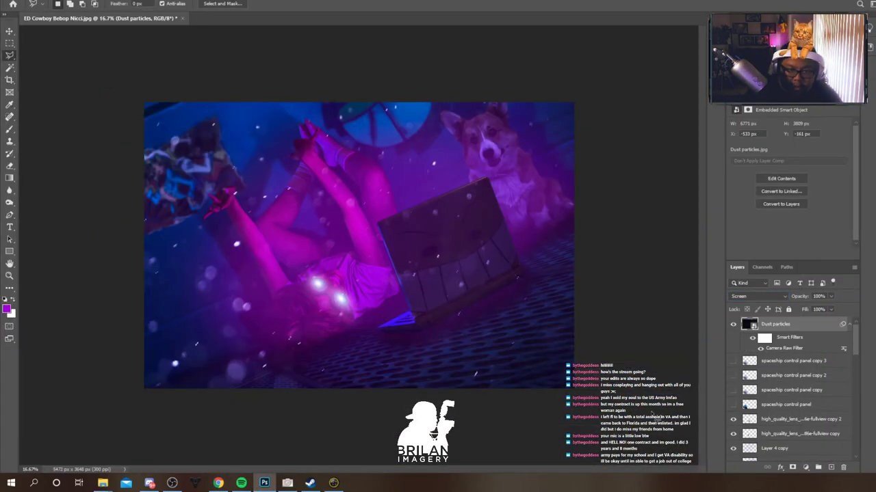
key(2)
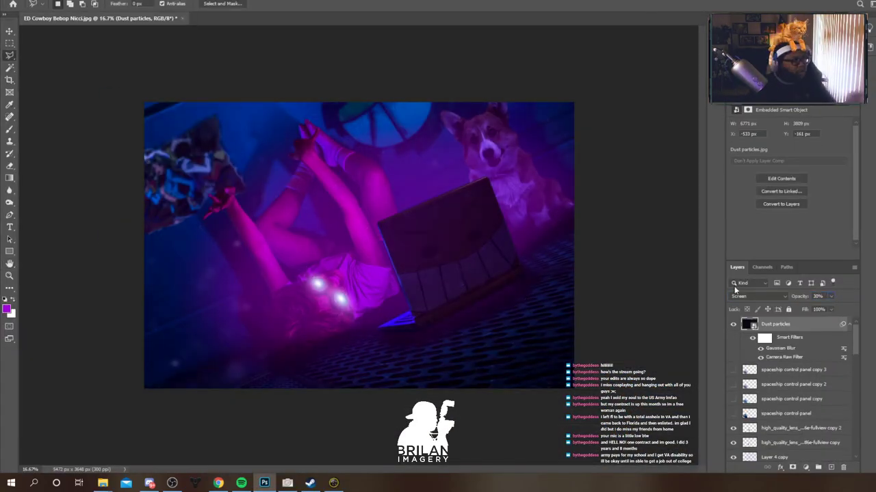
scroll(803, 437, down, 15)
right_click(772, 387)
click(793, 280)
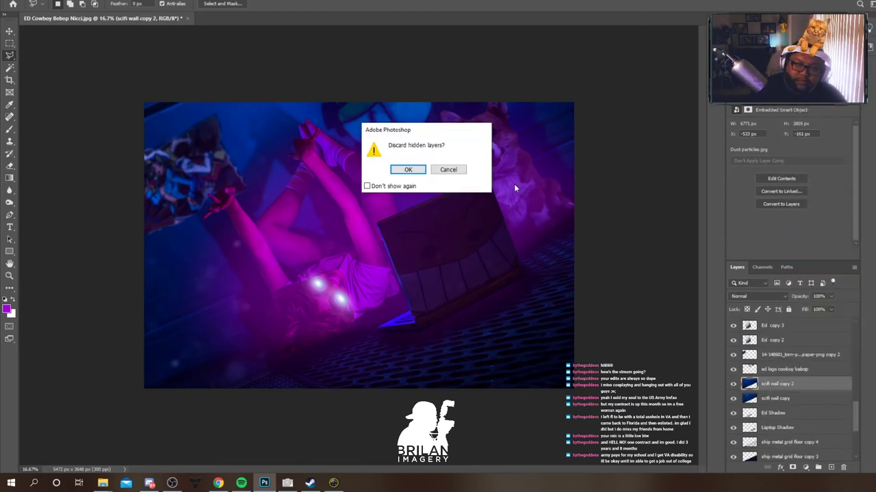
click(407, 169)
key(ctrl+j)
click(10, 204)
key(ctrl+z)
key(ctrl+z)
Rasterize the Dust particles layer and erase its specks over the front of the laptop
click(733, 325)
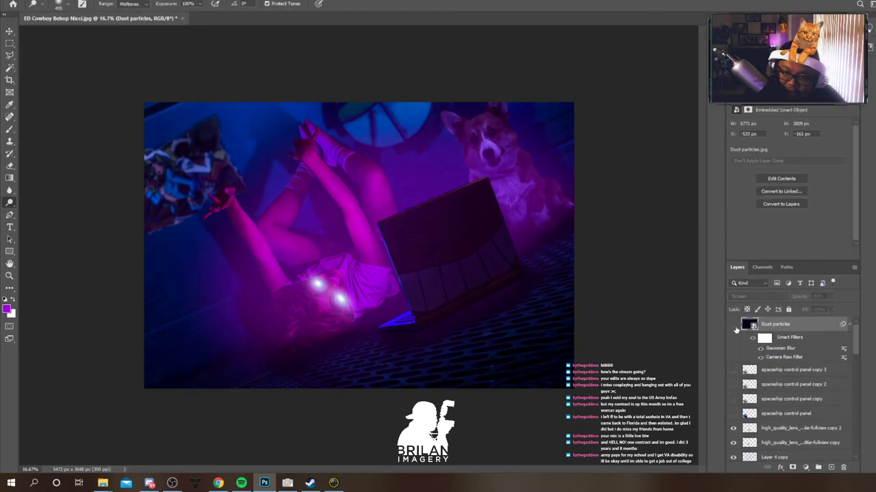
click(733, 324)
key(e)
click(438, 273)
click(440, 177)
drag(431, 294, 518, 282)
Erase the Layer 4 copy's haze around the laptop's base and reselect the Dust particles layer
key(alt+bracketleft)
key(alt+bracketleft)
key(alt+bracketleft)
key(alt+bracketleft)
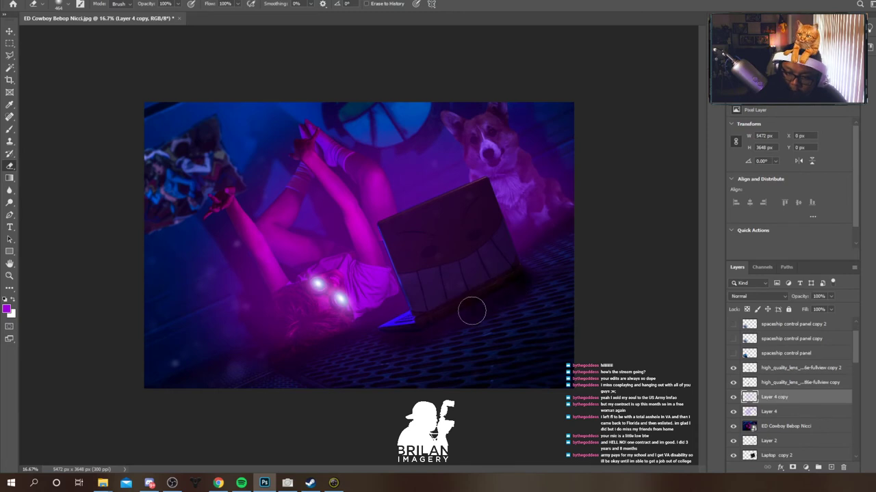
click(794, 328)
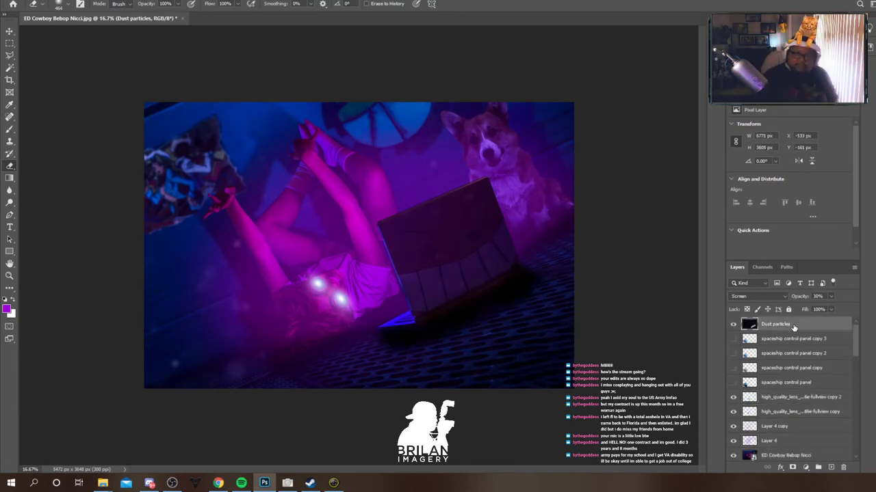
Duplicate the ED Cowboy Bebop Nicci layer, rasterize the copy and darken the figure's legs and raised arm with the Burn tool
click(786, 456)
key(ctrl+j)
click(10, 203)
click(424, 273)
click(440, 177)
right_click(9, 203)
click(40, 214)
drag(369, 174, 375, 204)
drag(312, 158, 249, 229)
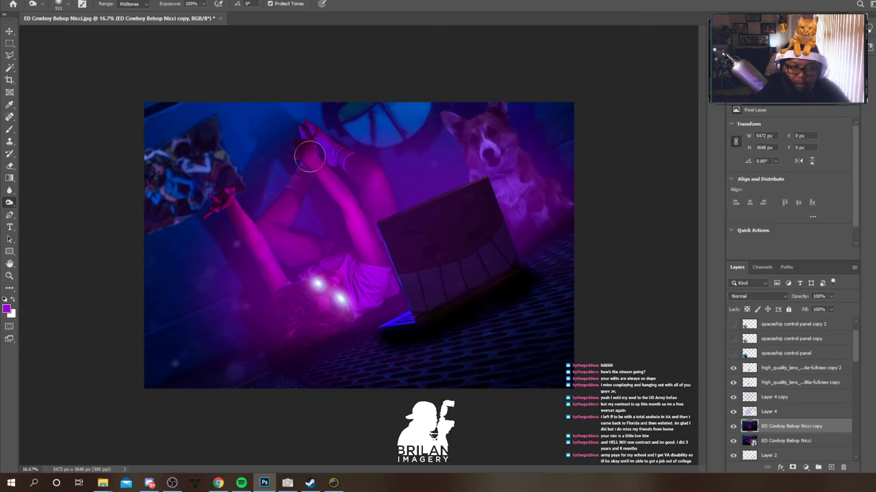
Thin the purple haze on Layer 4 using a large eraser at 50% opacity
click(733, 411)
click(780, 398)
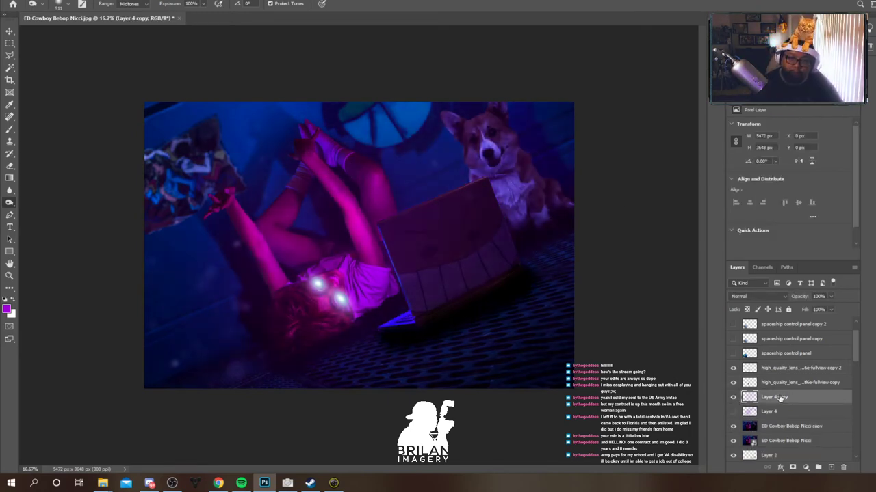
click(733, 412)
click(782, 411)
click(9, 166)
click(68, 4)
click(108, 33)
click(165, 3)
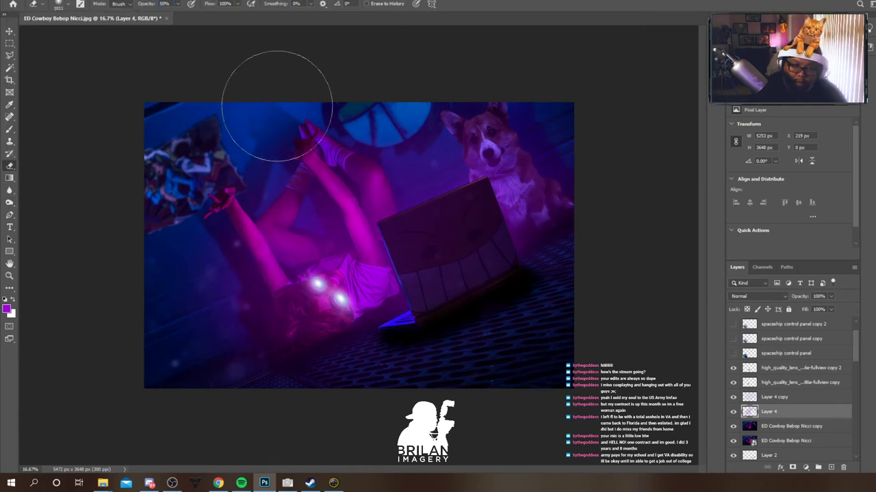
Flatten the composite with the glowing goggles and dust, discarding the hidden layers
right_click(754, 382)
click(815, 275)
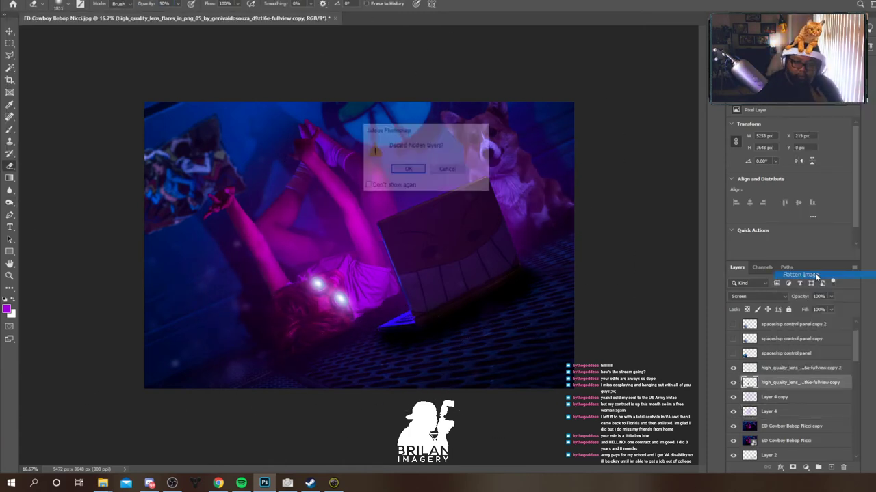
click(407, 169)
Duplicate the flattened background and set Shadows to +41, Contrast to +20 and Clarity to +20 in the Camera Raw filter
key(ctrl+j)
key(ctrl+shift+a)
drag(617, 303, 637, 303)
drag(616, 274, 627, 274)
drag(637, 303, 639, 303)
drag(616, 369, 628, 370)
Set Tint to +33, Whites to +23, Highlights to -32 and Blacks to -10, and apply the Camera Raw filter
drag(616, 229, 634, 230)
drag(616, 318, 630, 317)
drag(617, 288, 598, 289)
drag(628, 369, 628, 369)
drag(616, 332, 610, 333)
scroll(616, 362, down, 2)
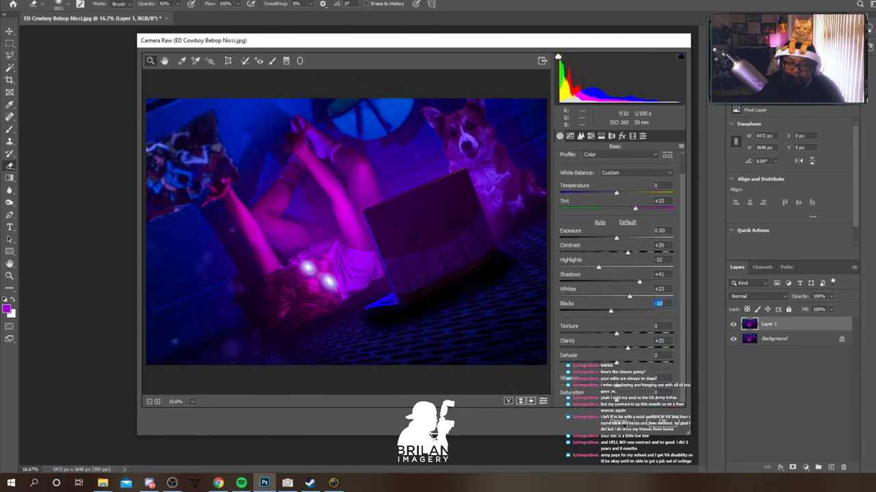
key(Return)
Duplicate the graded layer, brighten the figure's highlights with the Dodge tool and merge the visible layers
key(ctrl+j)
key(o)
click(62, 4)
click(69, 4)
drag(97, 34, 98, 35)
right_click(9, 202)
click(52, 203)
click(68, 4)
click(68, 5)
key(ctrl+minus)
key(ctrl+plus)
key(ctrl+shift+e)
Place the Brilan Imagery logo, scale it down into the image's lower-right corner and merge it into the background
click(103, 483)
click(252, 445)
drag(543, 89, 515, 324)
drag(457, 261, 547, 359)
key(Return)
key(ctrl+e)
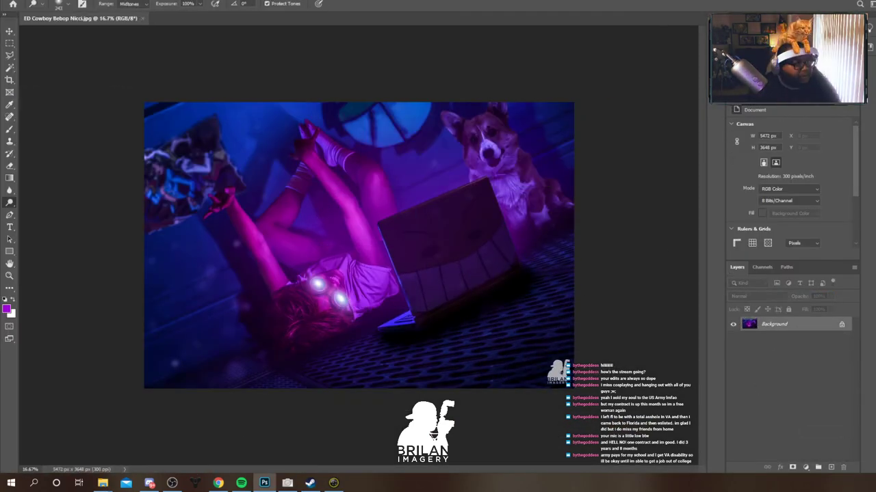
click(218, 483)
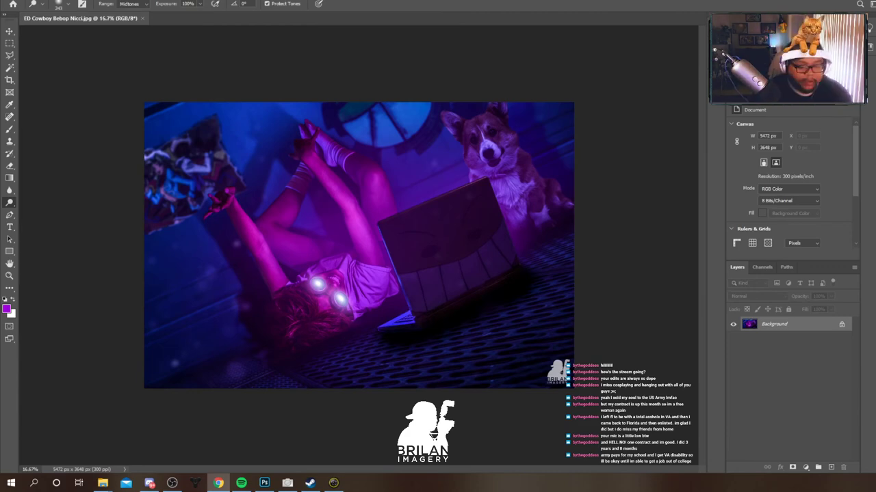